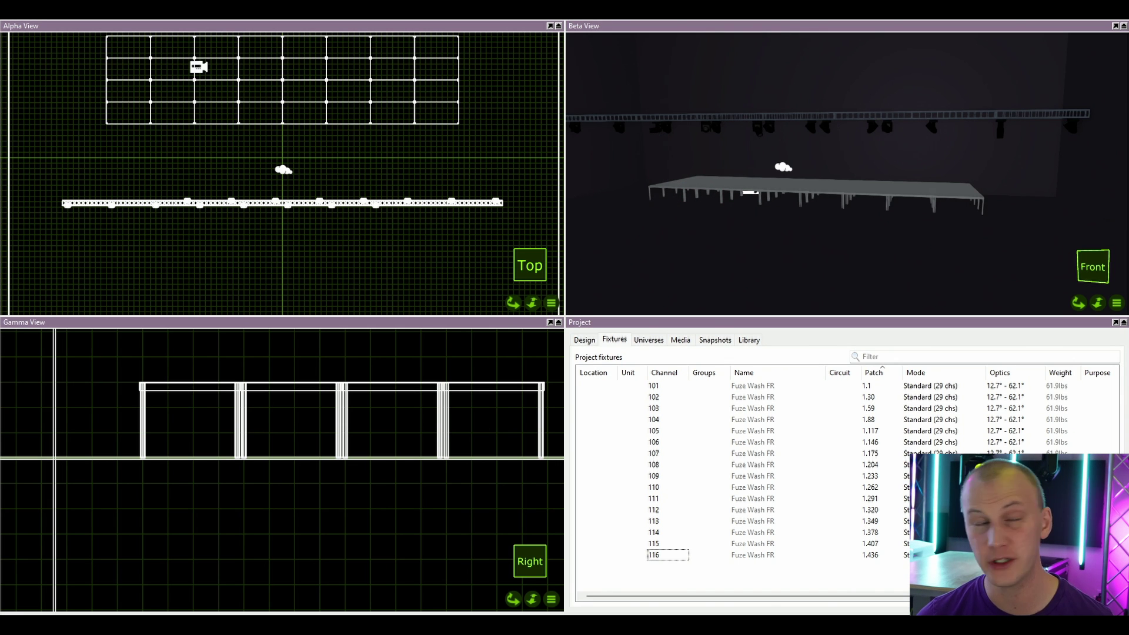
Search 'on' in the Windows Start menu and launch the ONYX app.
key(super)
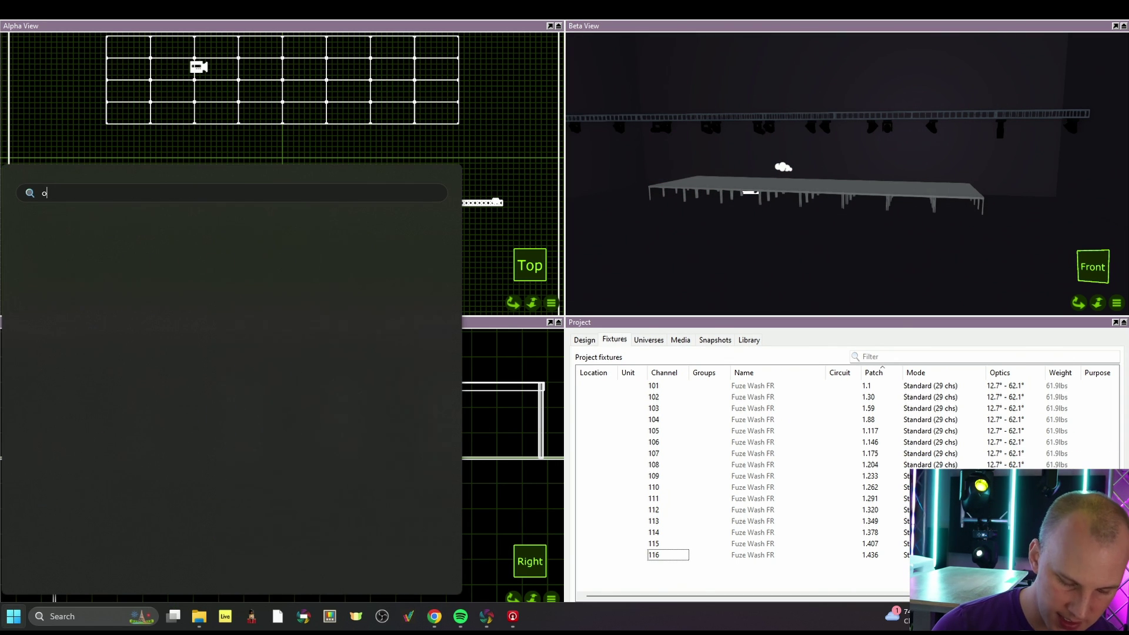
text(on)
key(Return)
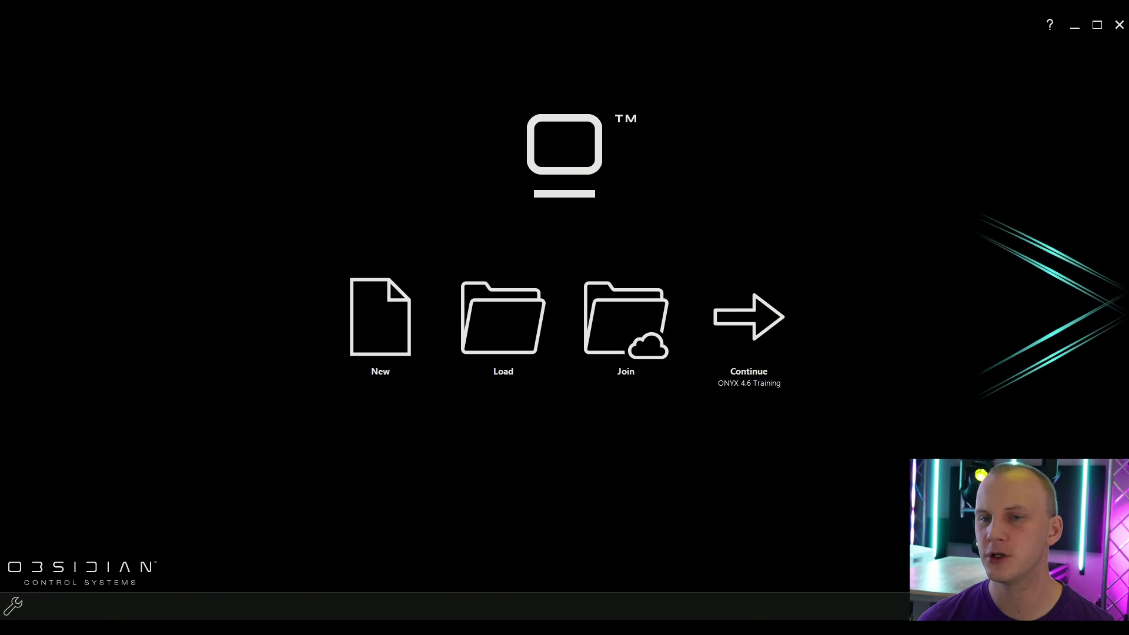
Create a new empty show in ONYX, confirming that existing data is cleared.
click(503, 325)
click(408, 324)
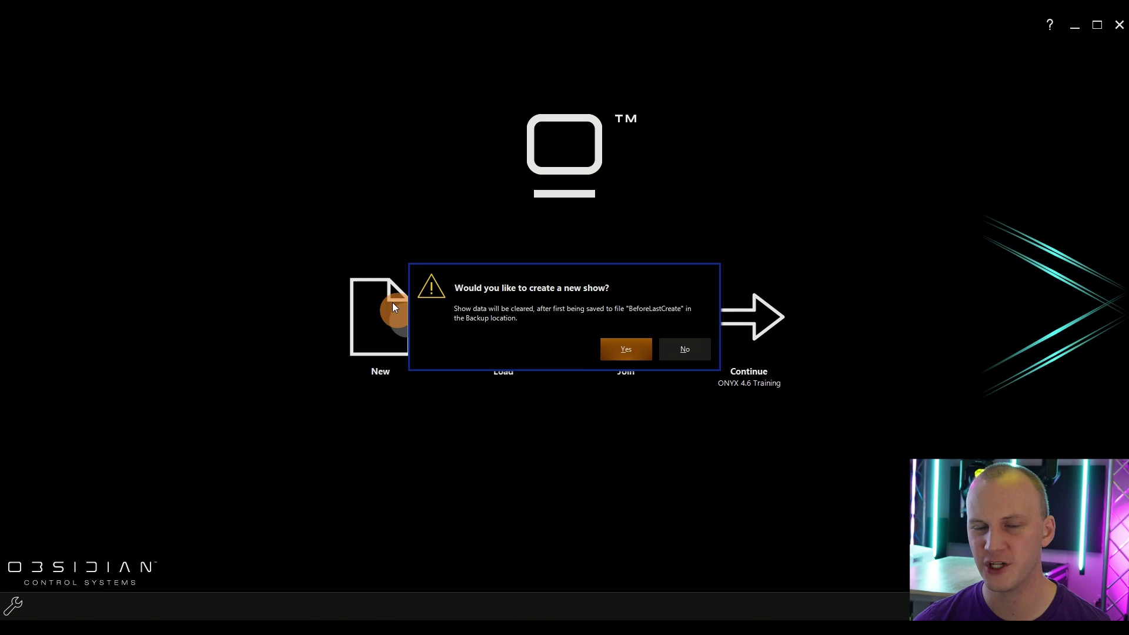
click(618, 346)
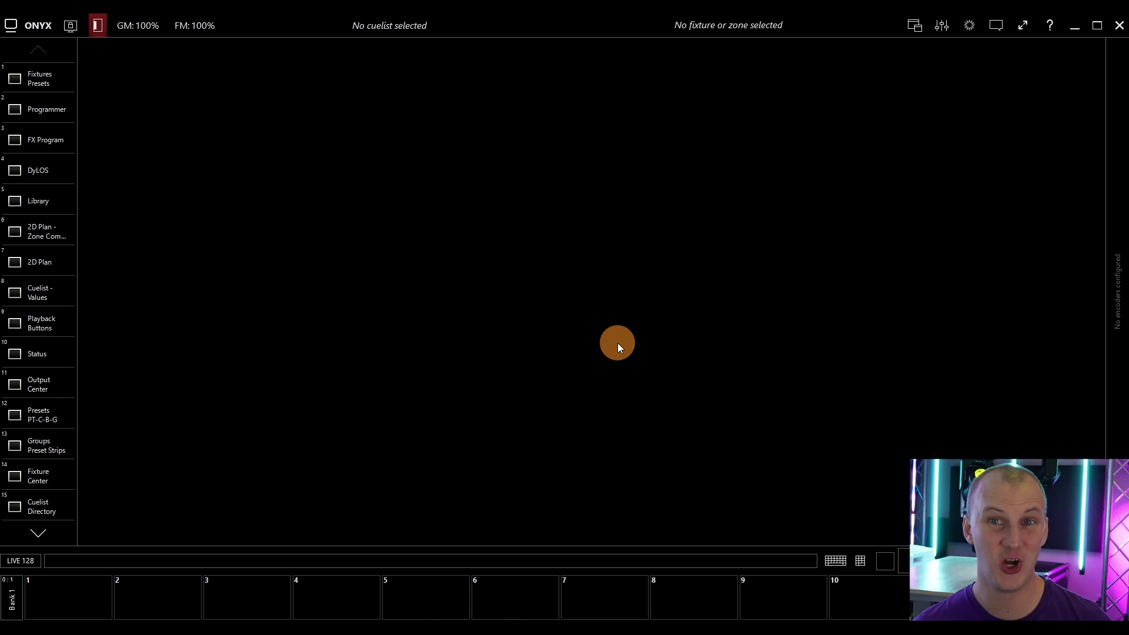
Open the Import Patch Data page from the menu's Patch screen.
click(47, 30)
click(199, 77)
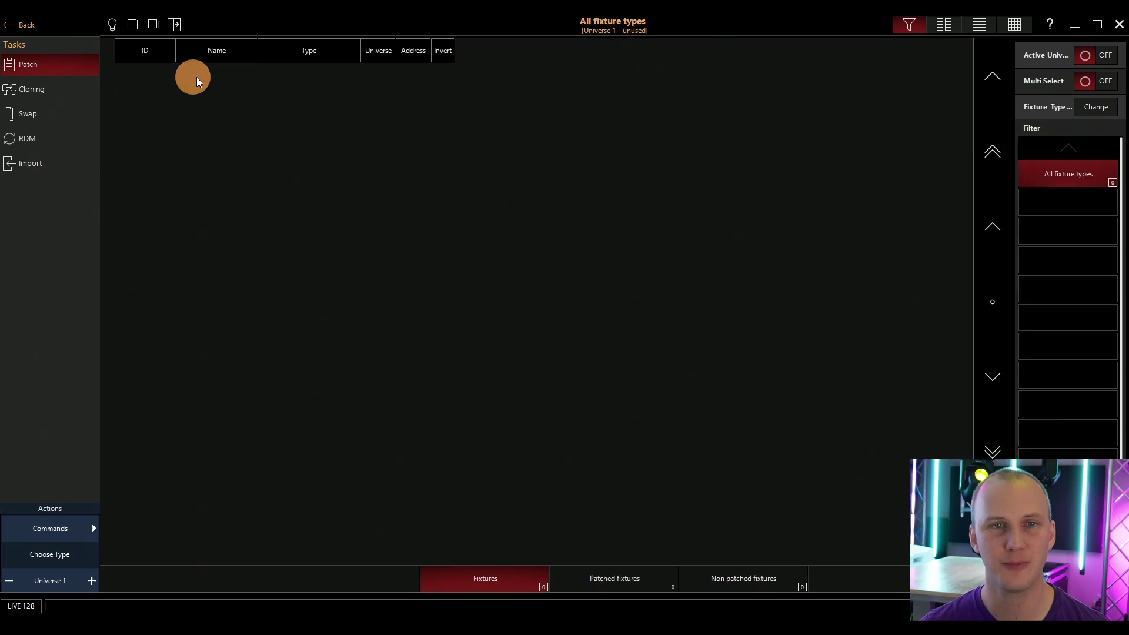
click(26, 161)
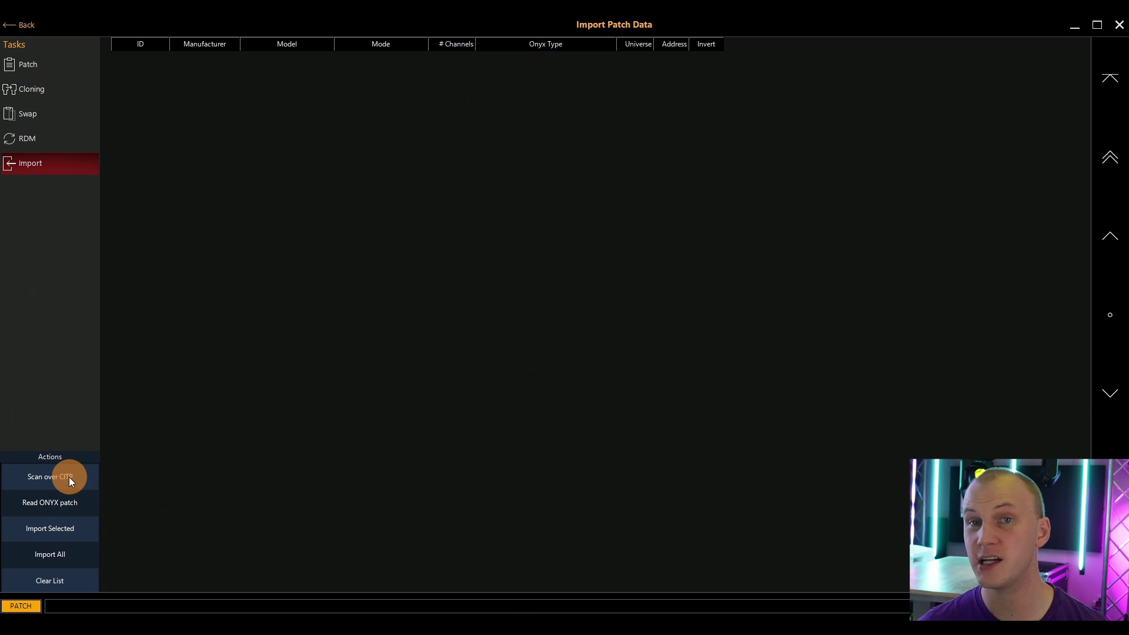
click(1095, 27)
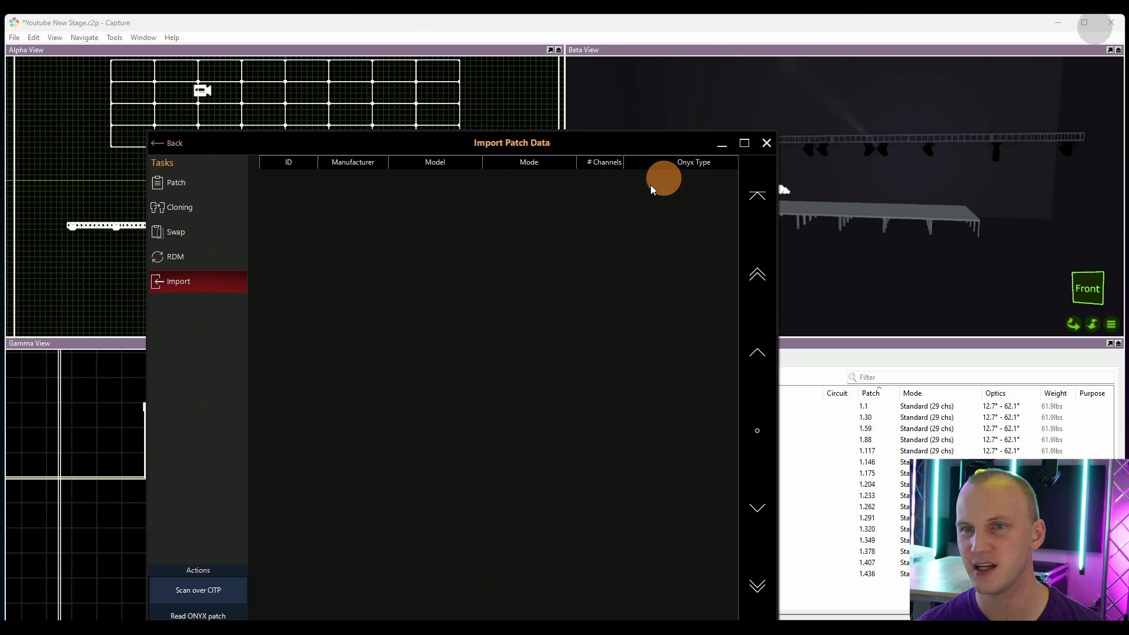
click(743, 143)
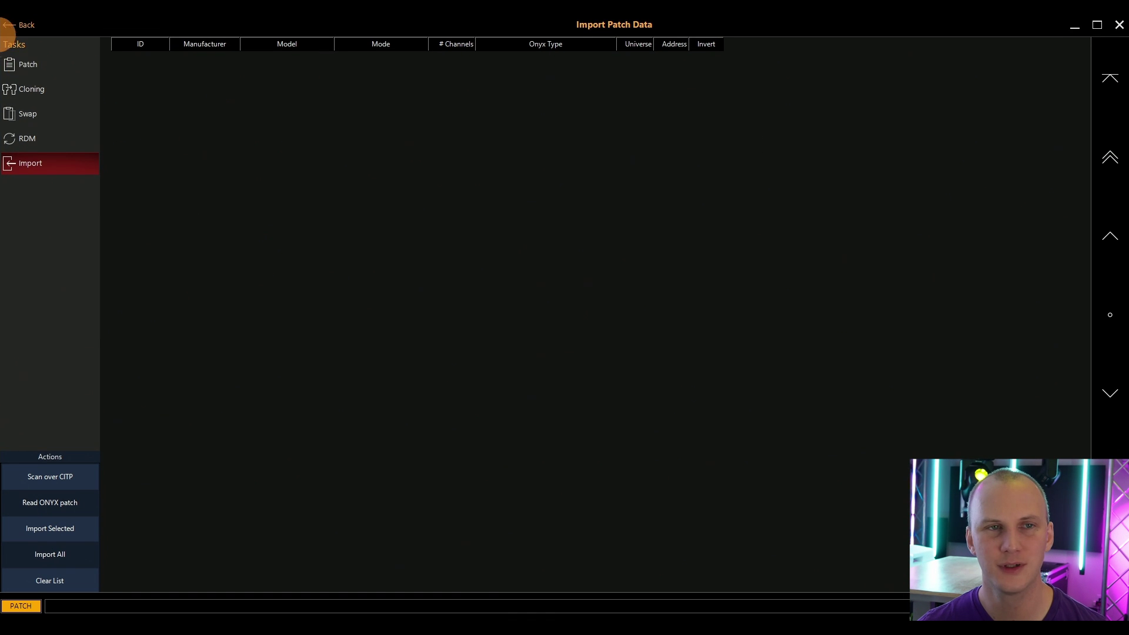
In Show settings, switch ONYX's CITP interface from Ethernet 6 to Ethernet 7.
click(18, 26)
click(19, 29)
click(117, 84)
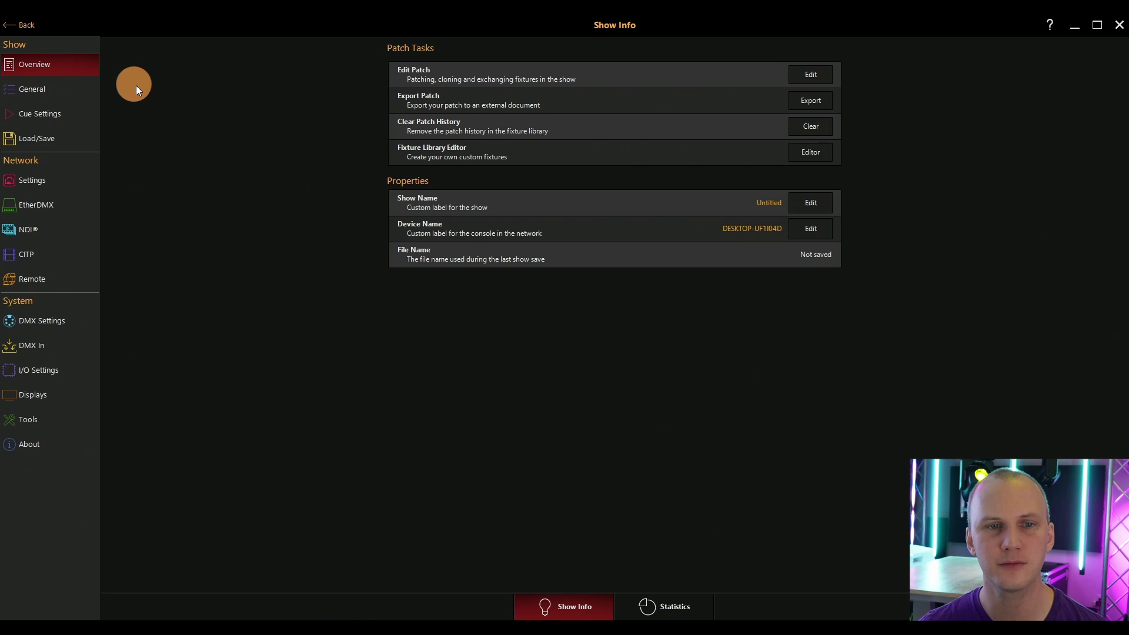
click(41, 251)
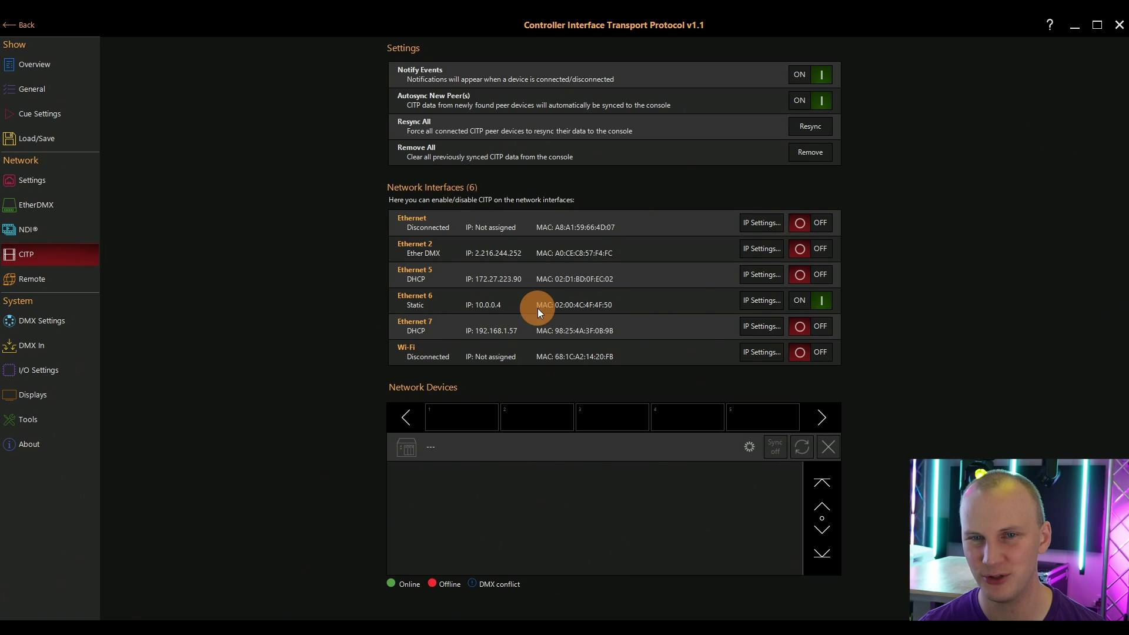
click(821, 326)
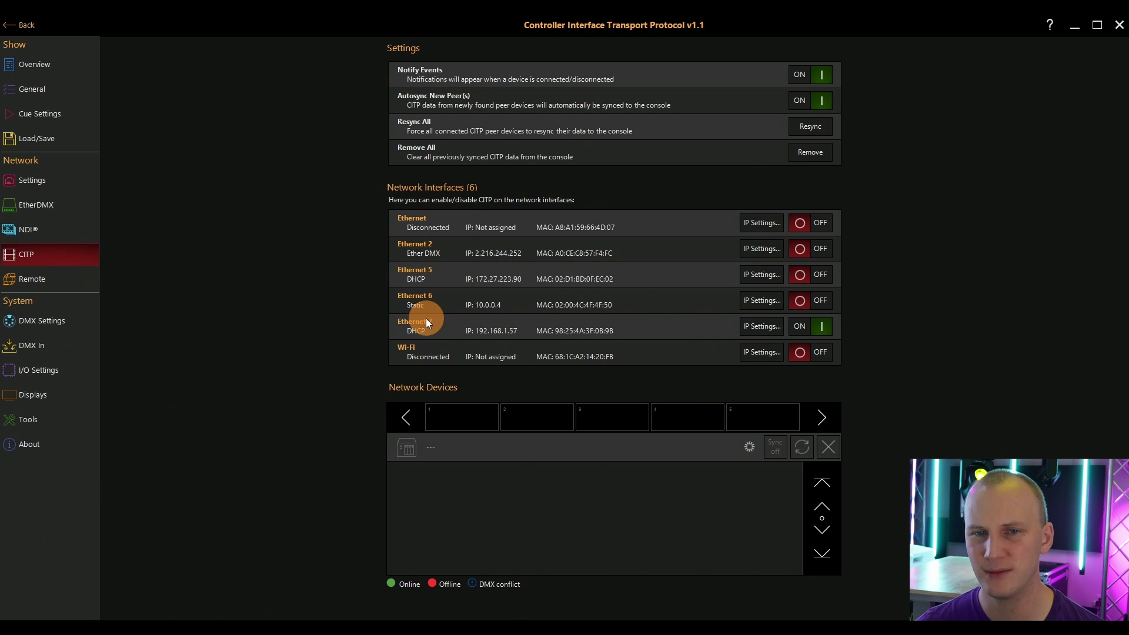
Switch to Capture and show the project's Universes list.
key(alt+Tab)
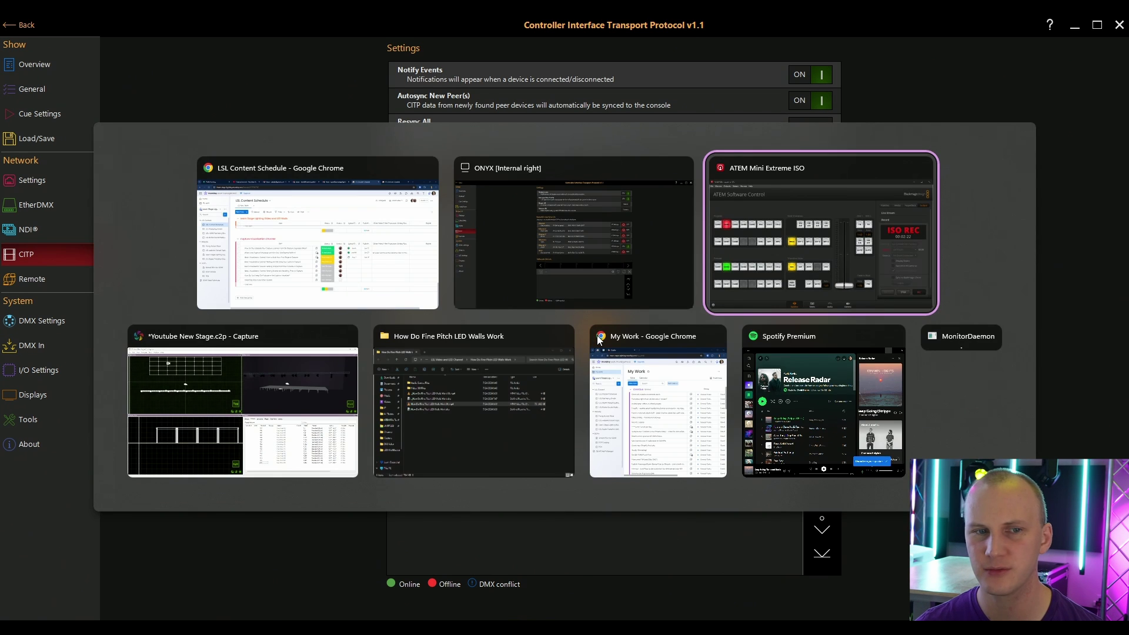
key(alt+Tab)
click(585, 361)
click(648, 360)
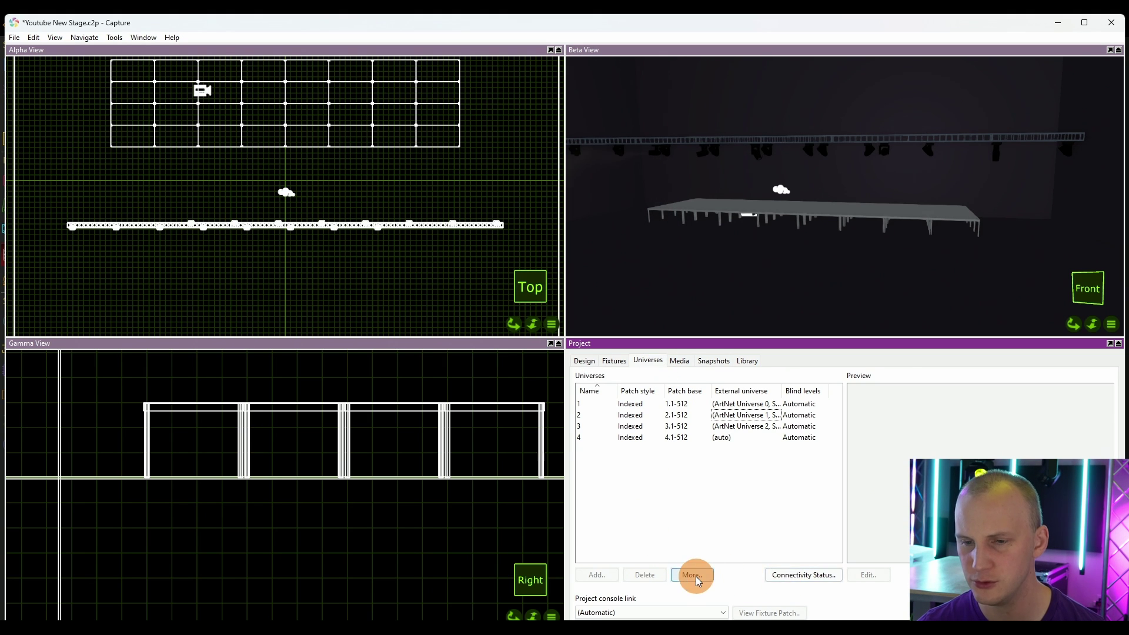
Review the Connectivity Status report, close it, and bring up the More.. universe options.
click(791, 578)
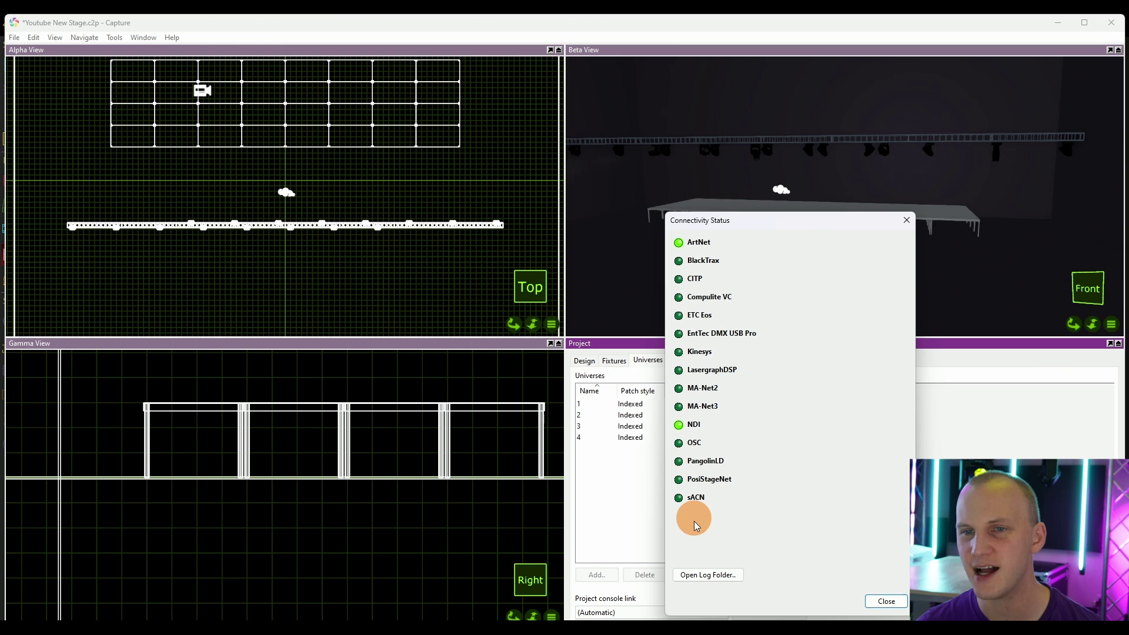
click(877, 602)
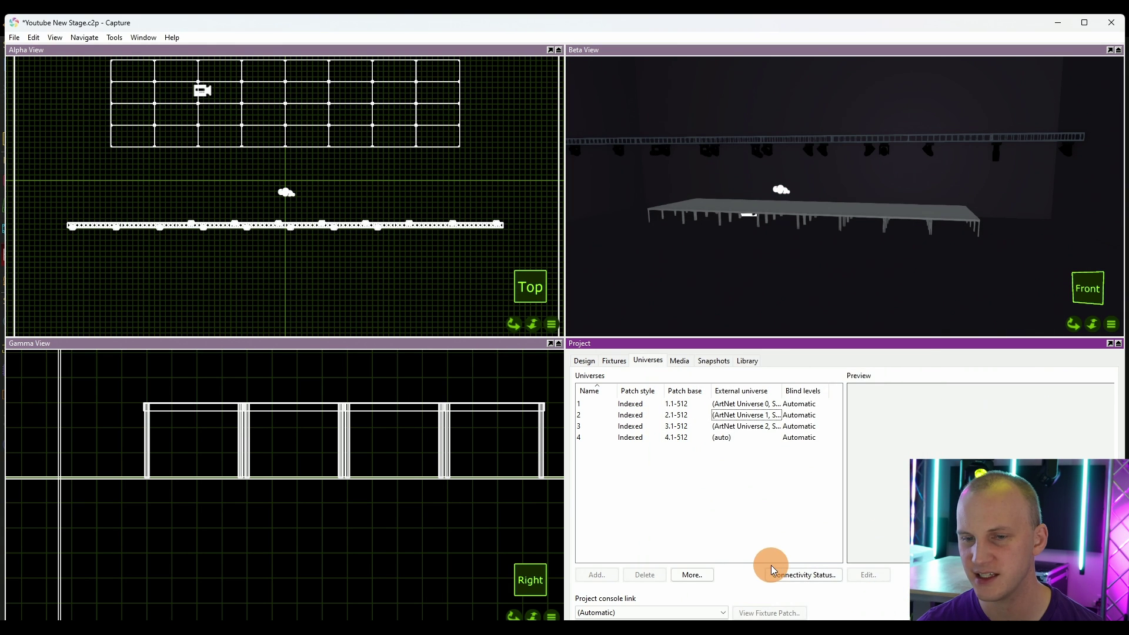
click(692, 574)
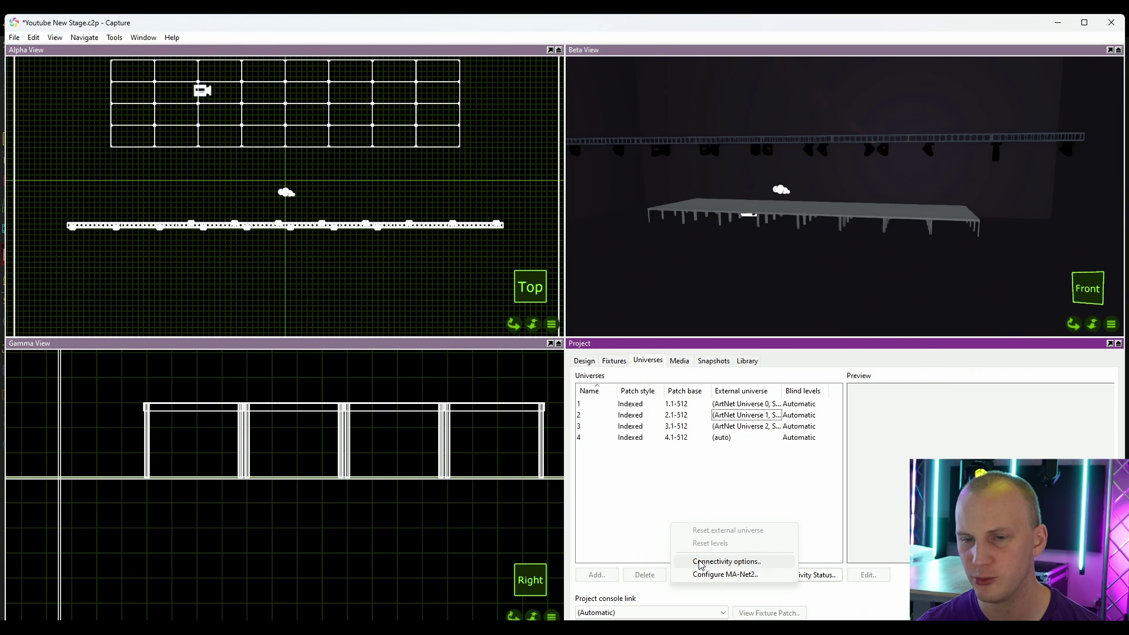
Set Capture's CITP interface to Ethernet 7 (192.168.1.57), matching the interface sACN uses.
click(701, 563)
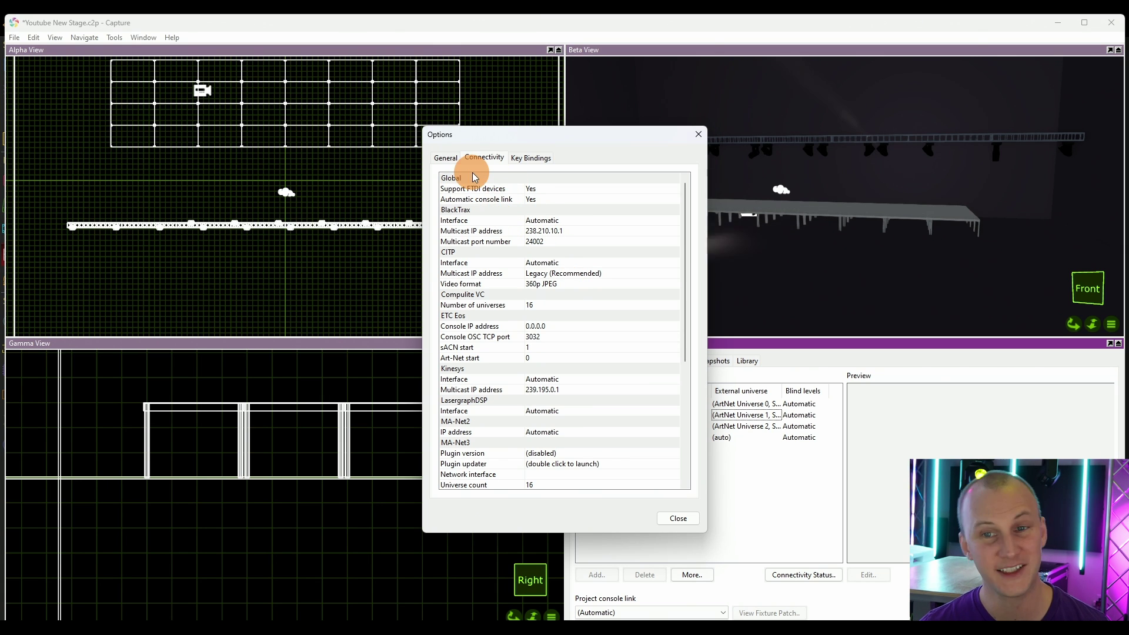
scroll(507, 224, down, 6)
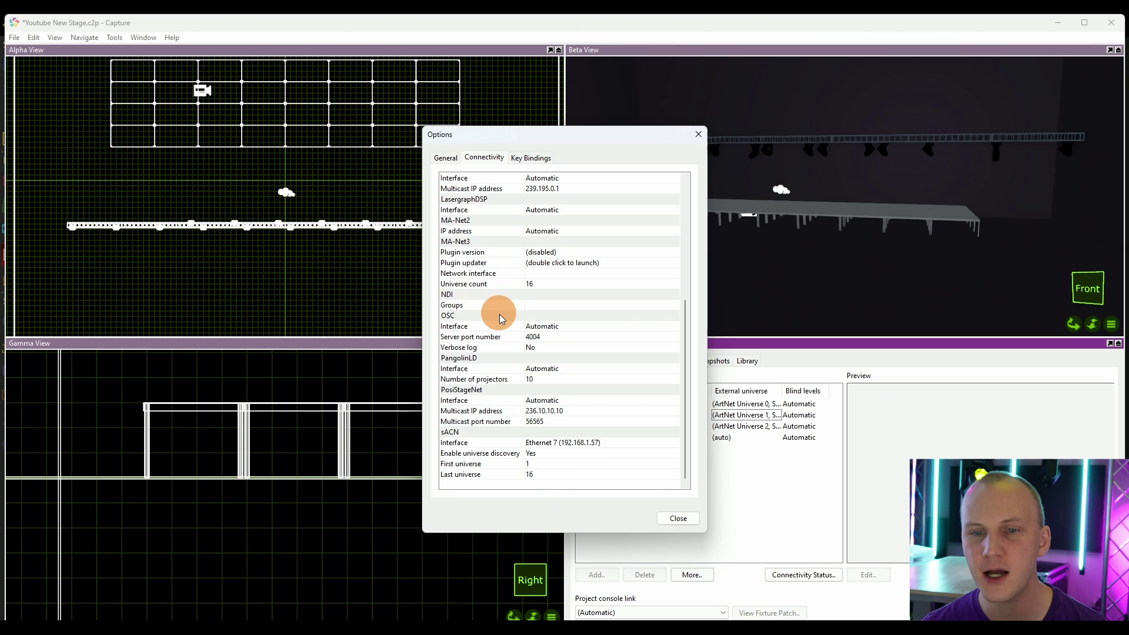
click(569, 443)
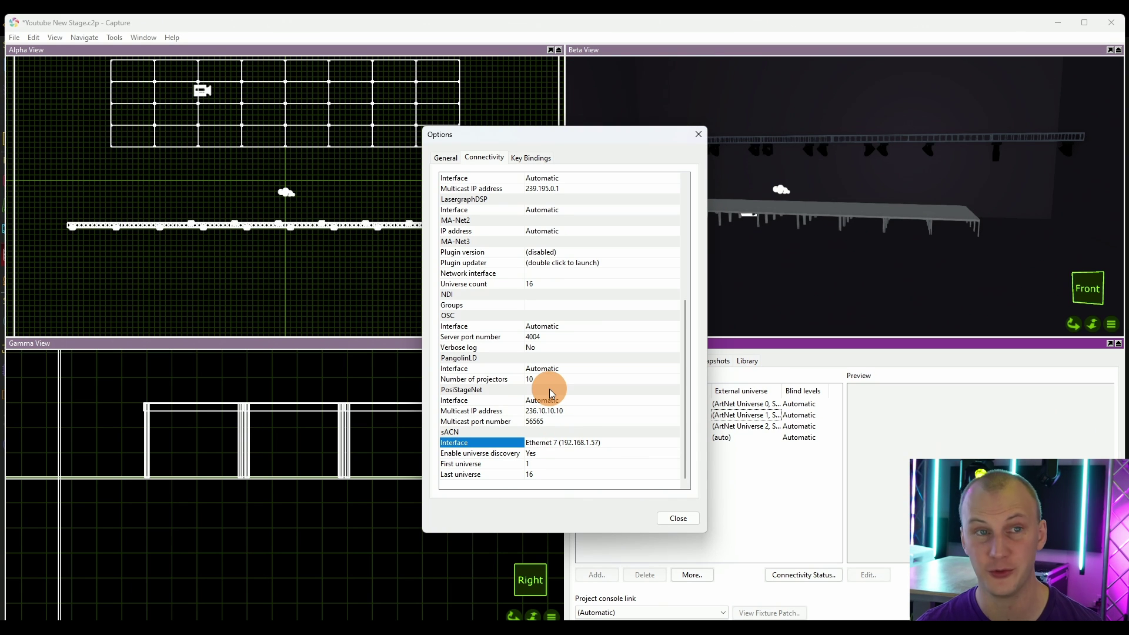
scroll(551, 392, up, 2)
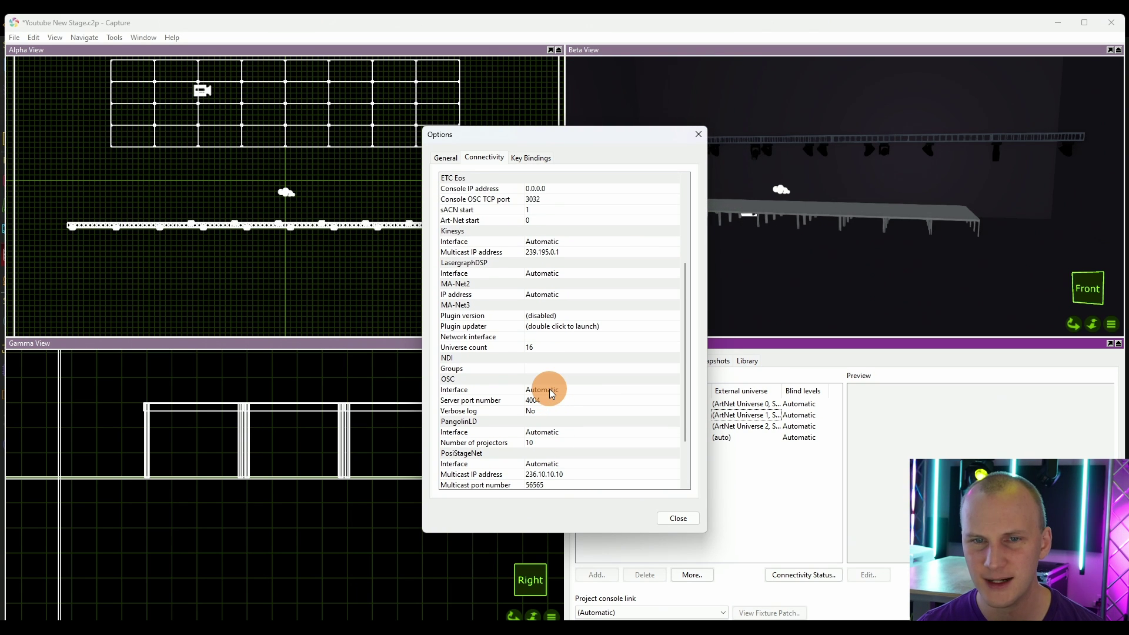
scroll(552, 393, up, 1)
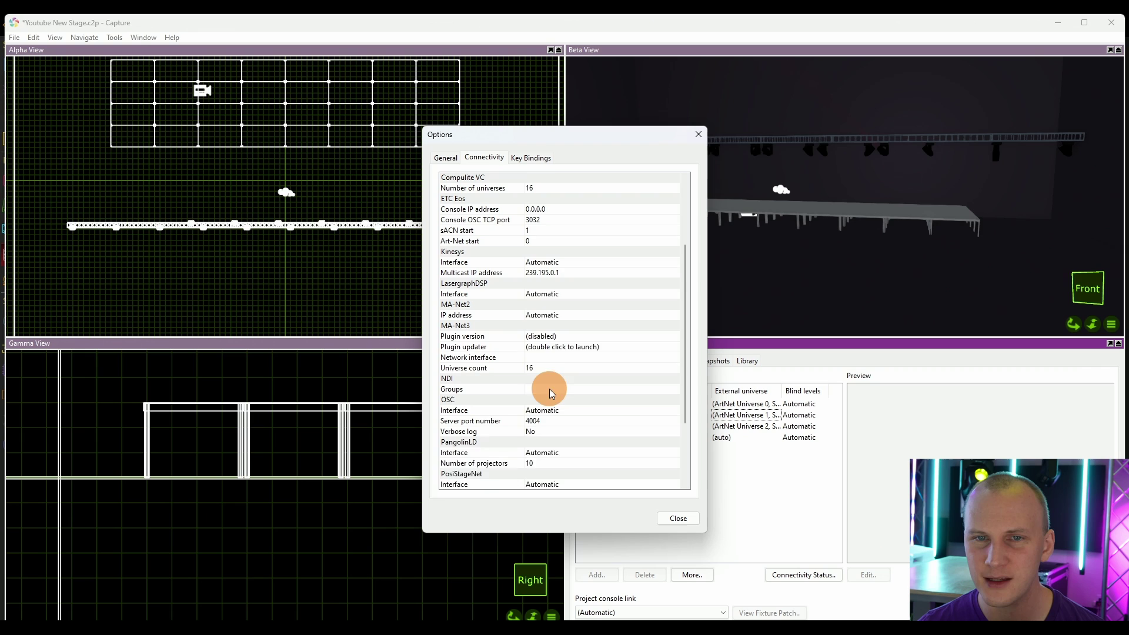
scroll(532, 329, up, 4)
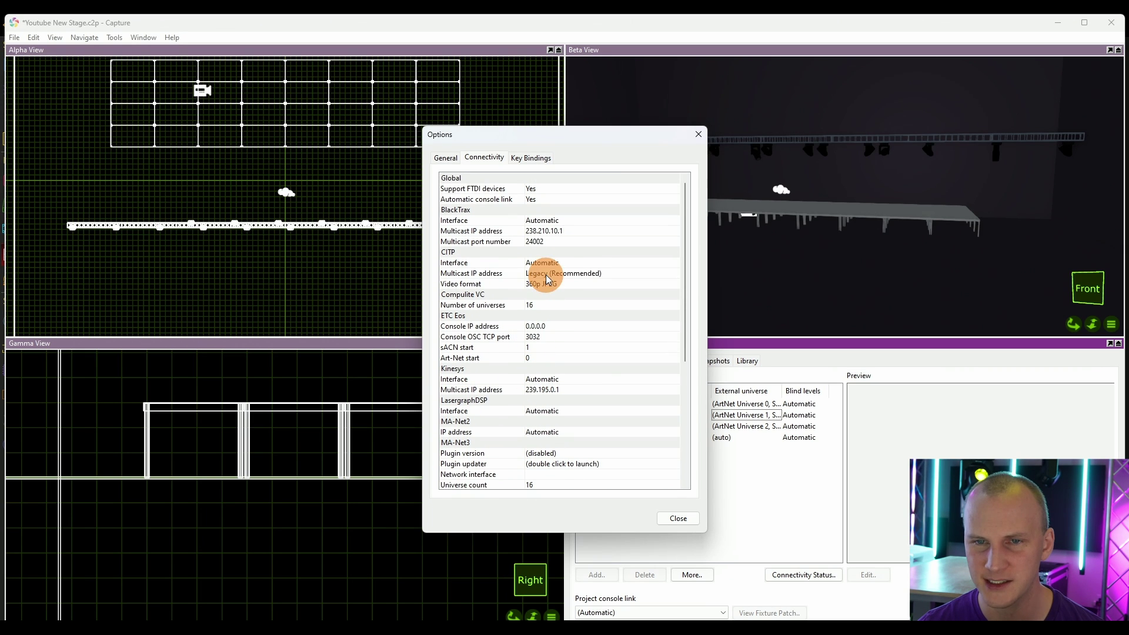
click(538, 263)
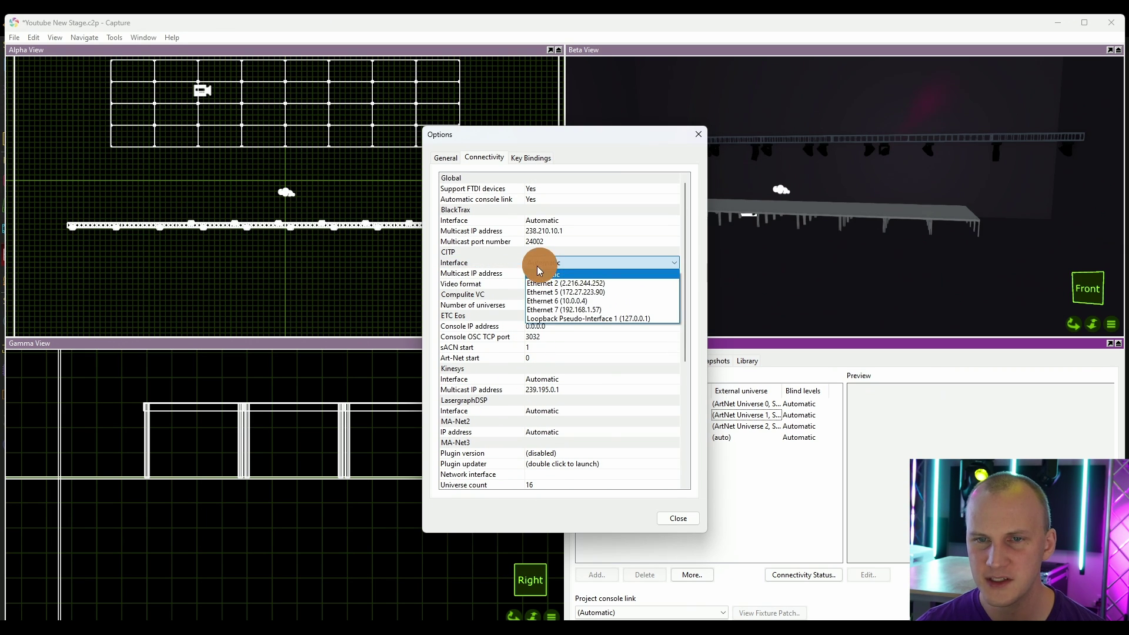
click(628, 309)
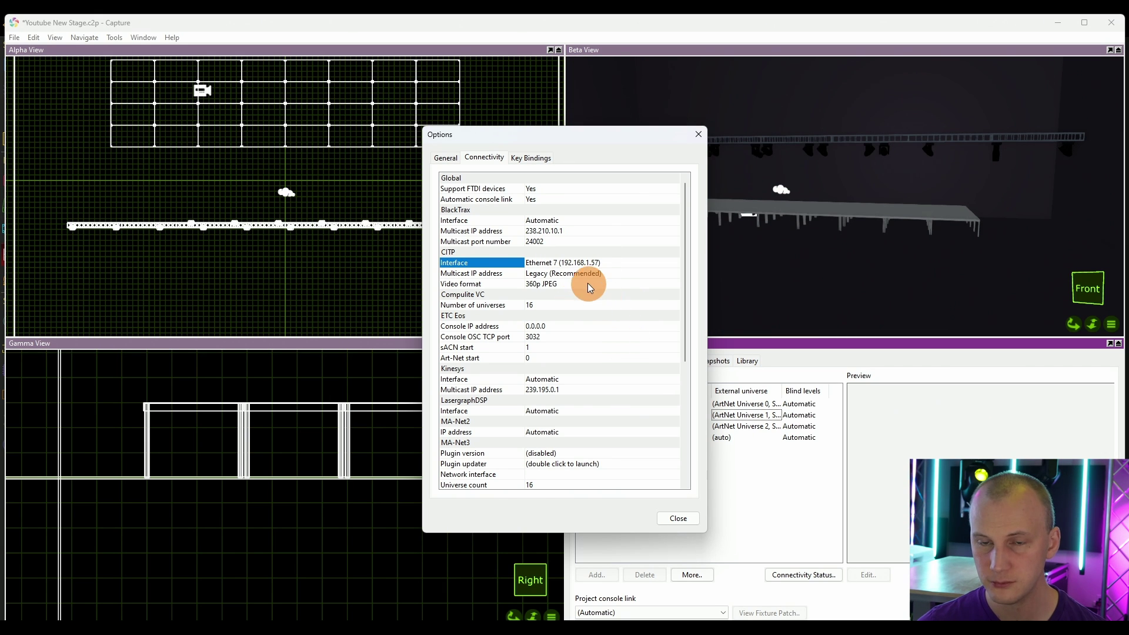
Apply the connectivity options and acknowledge Capture's restart notice.
click(678, 518)
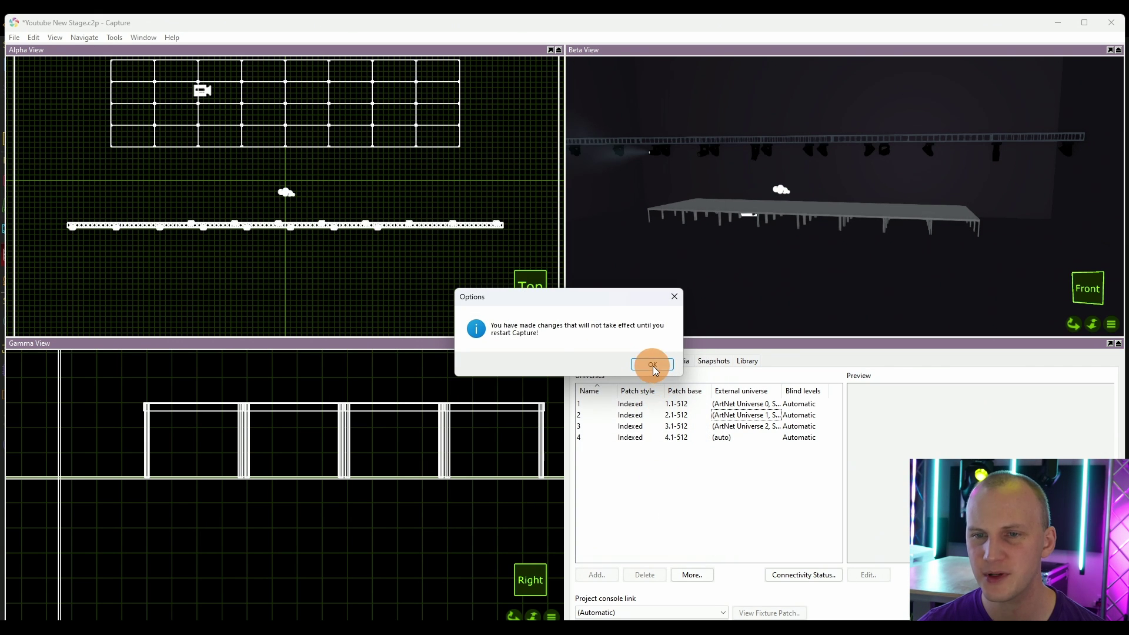
click(653, 366)
click(675, 490)
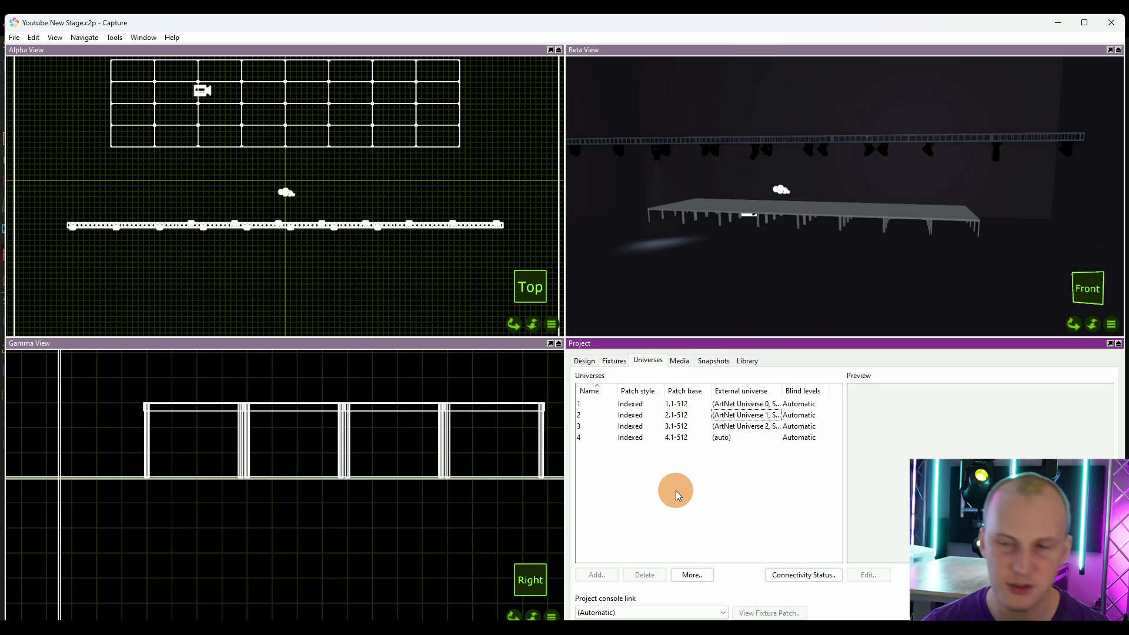
Relaunch Capture and reopen the Youtube New Stage.c2p project.
key(alt+Tab)
key(super)
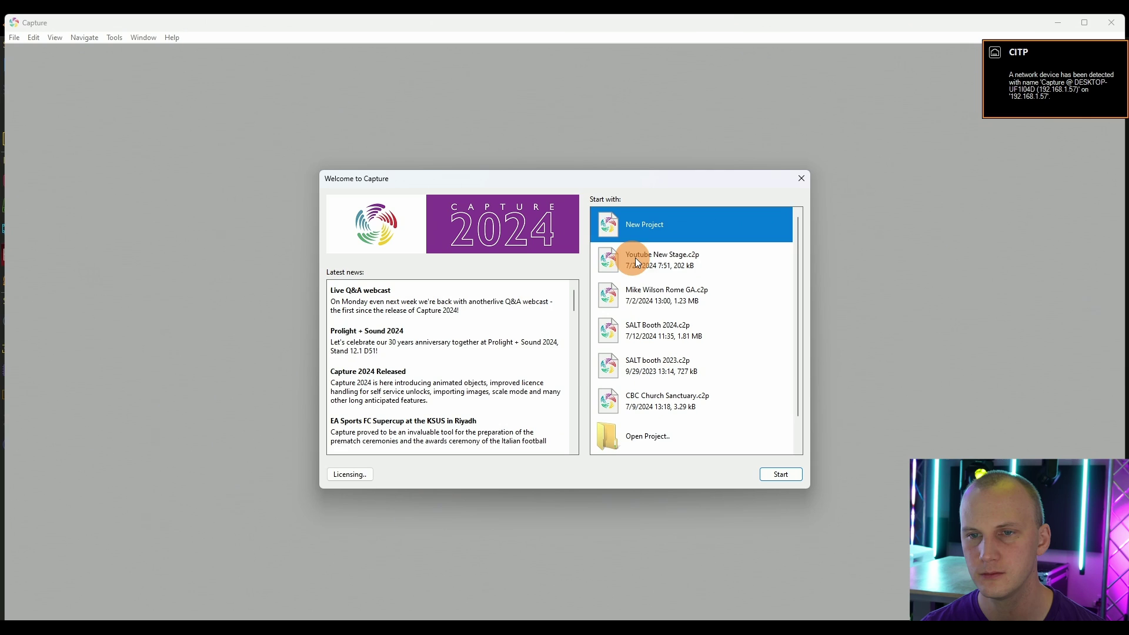
double_click(647, 264)
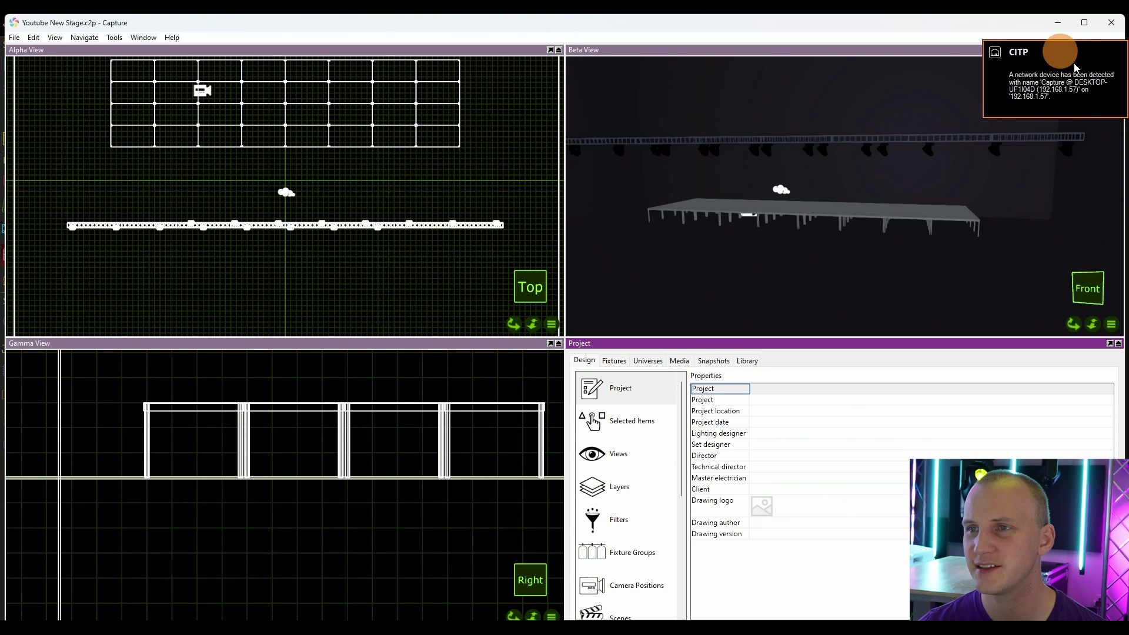
Dismiss the CITP notice and show the Universes list with a widened External universe column.
click(1115, 53)
click(648, 361)
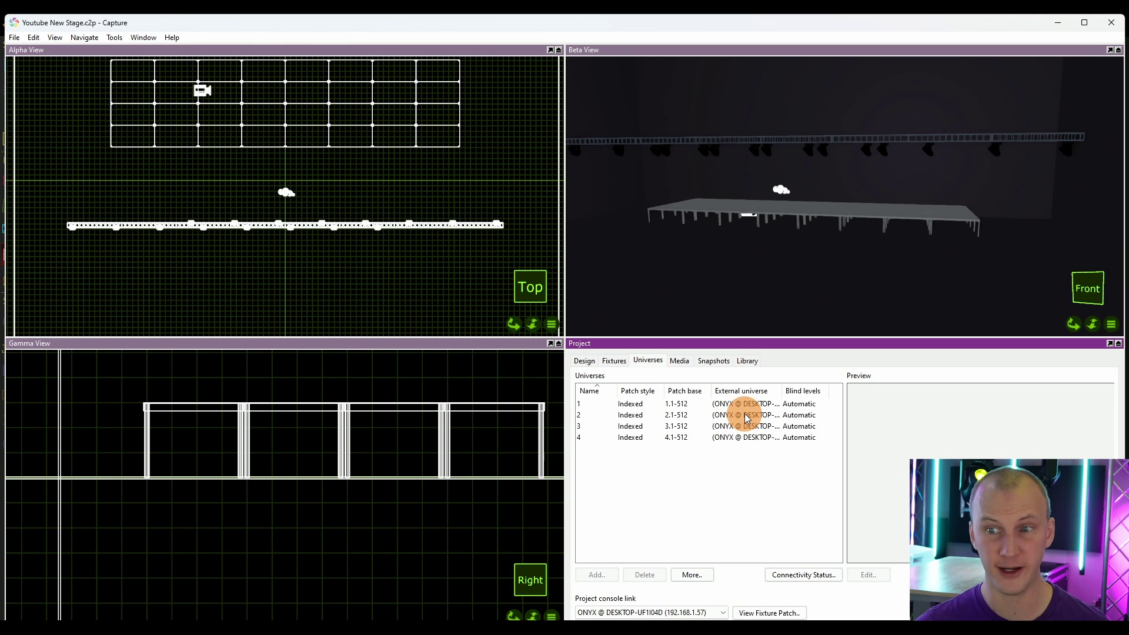
drag(784, 390, 828, 390)
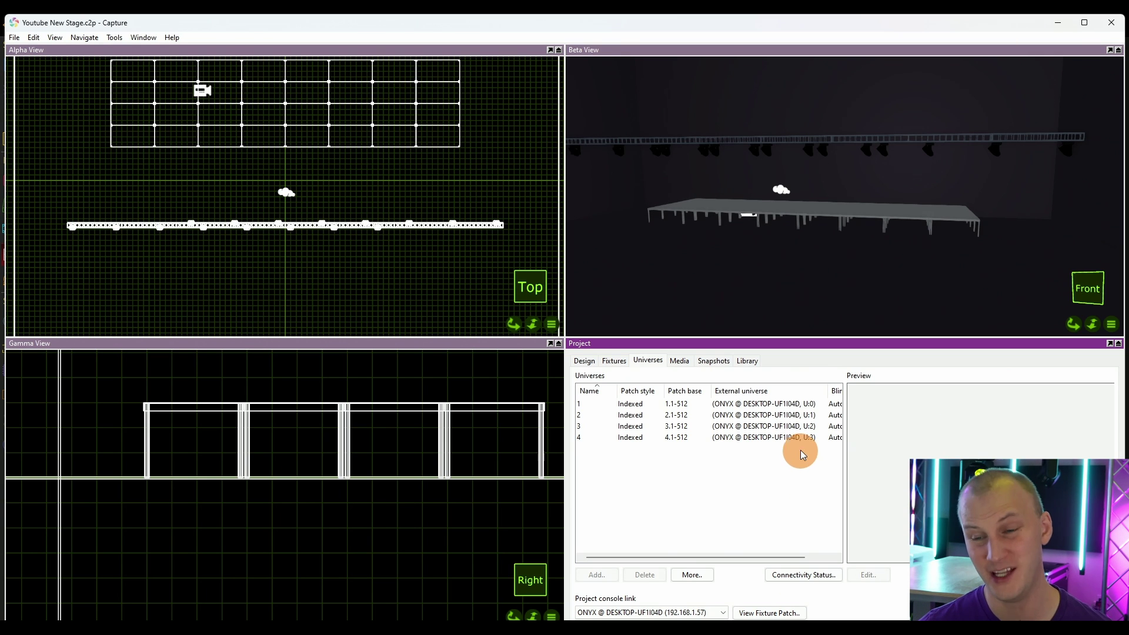
Link universe 2 to ONYX external universe U:1, then clear the selection.
click(791, 414)
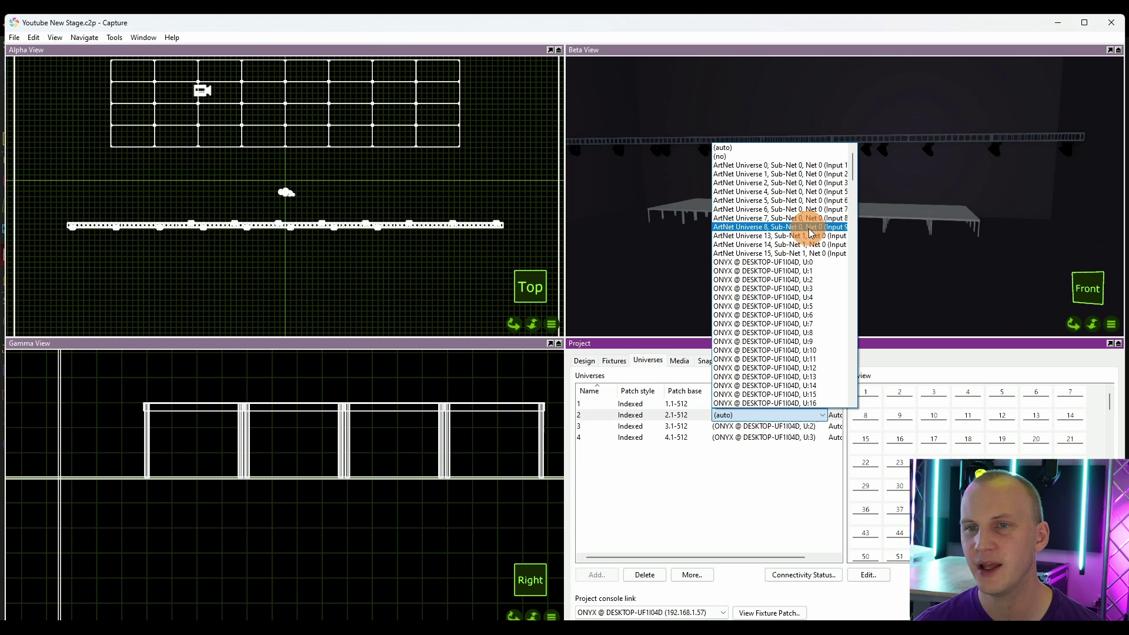
click(742, 271)
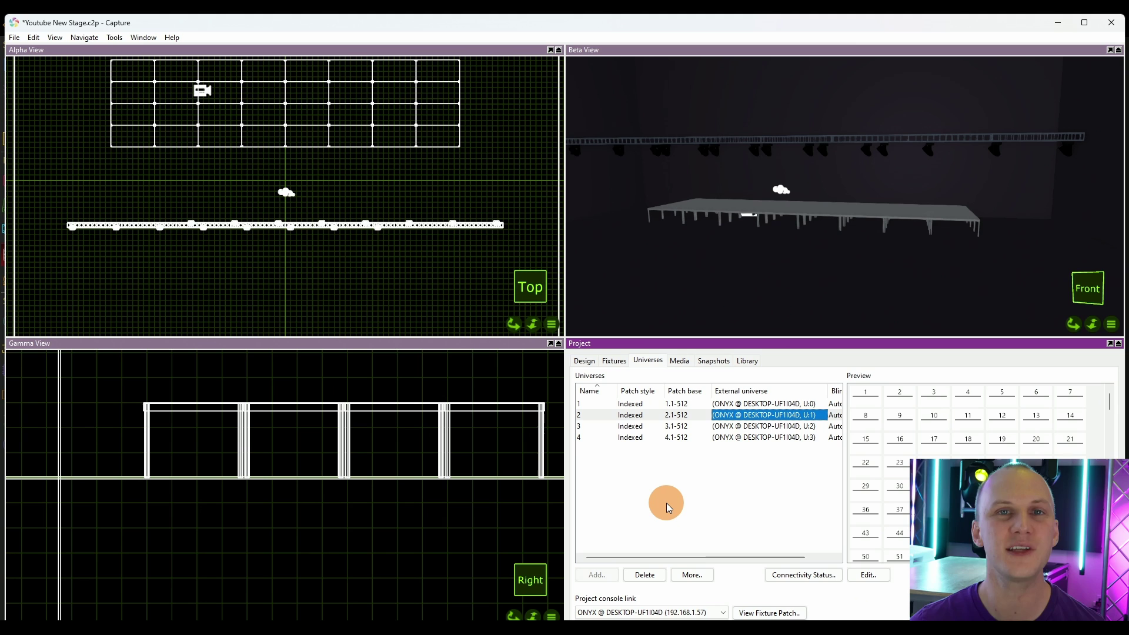
click(666, 503)
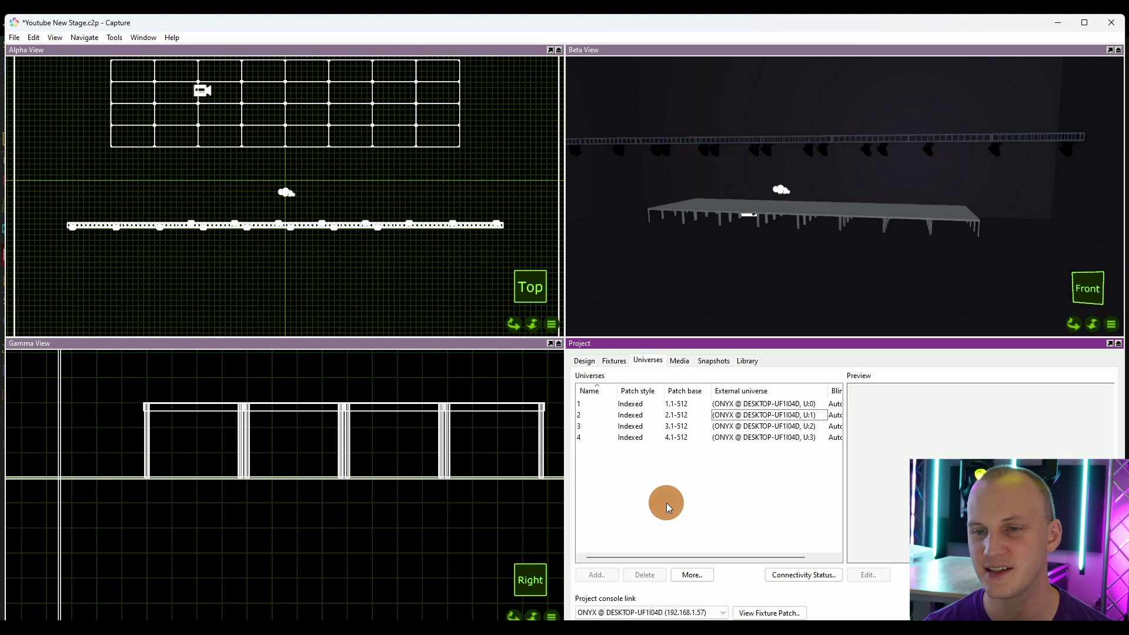
scroll(794, 180, up, 3)
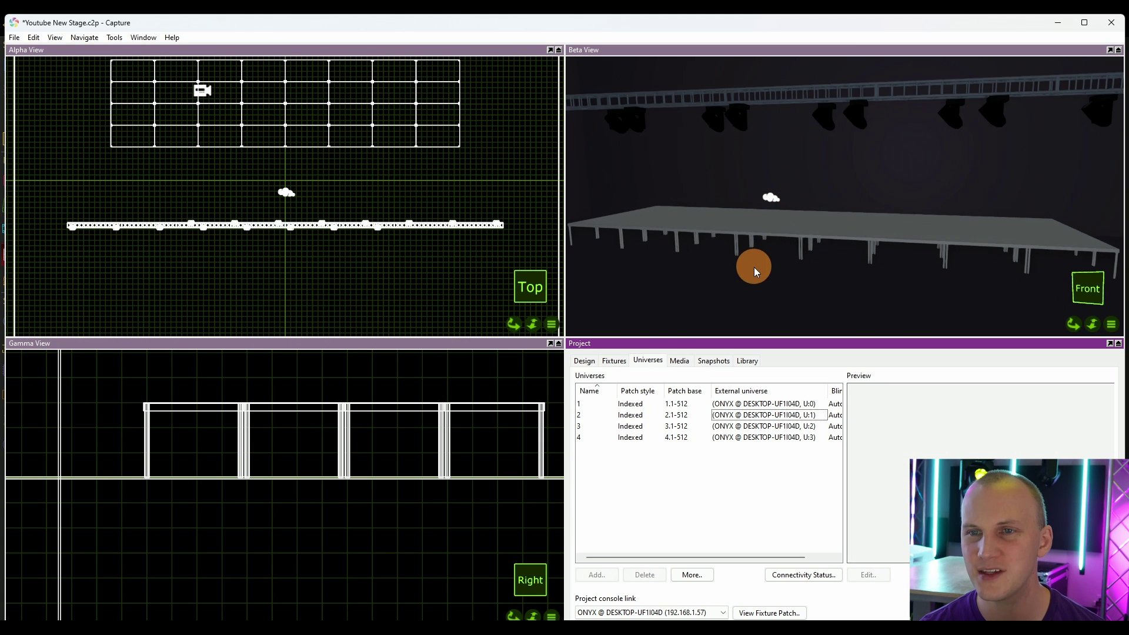
In ONYX's Patch import page, scan over CITP to list the 16 Fuze Wash FR fixtures.
key(alt+Tab)
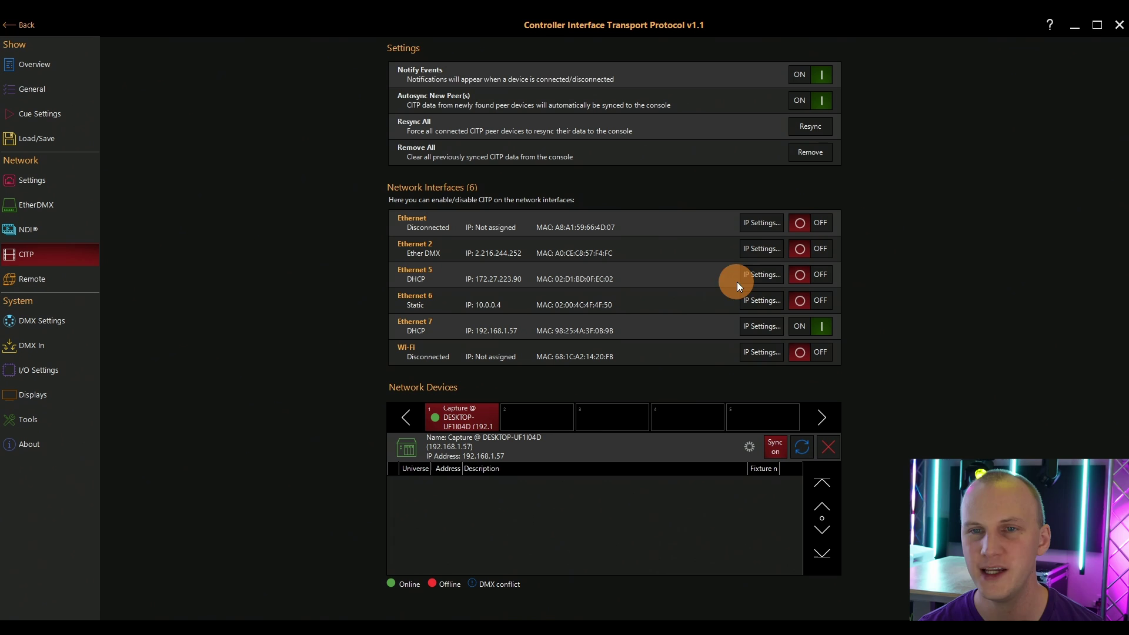
click(23, 26)
click(20, 26)
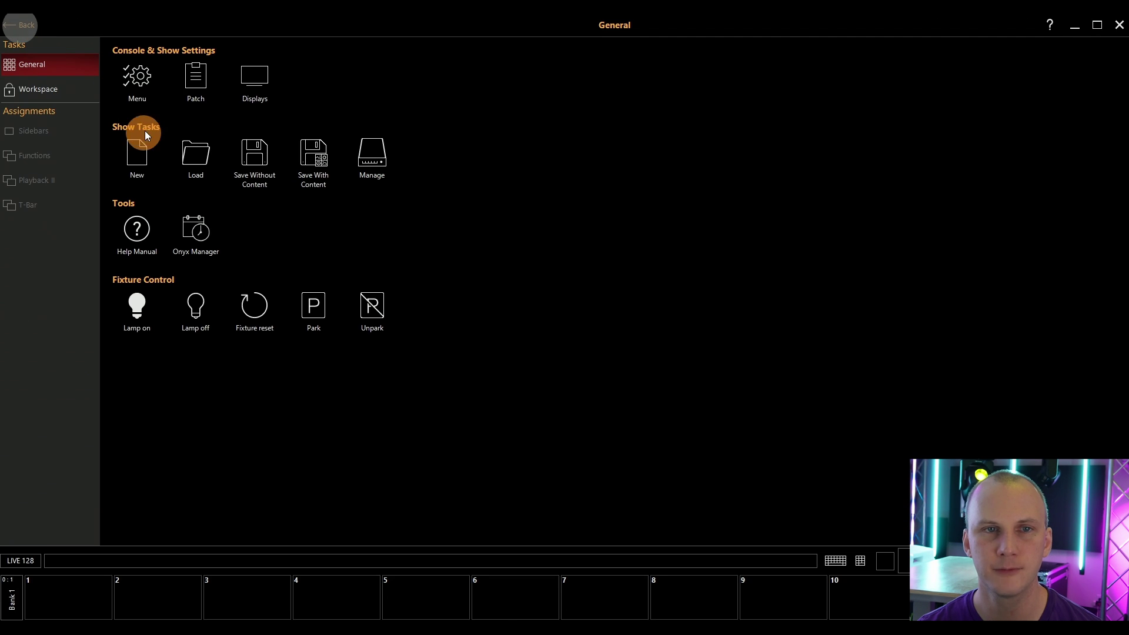
click(196, 73)
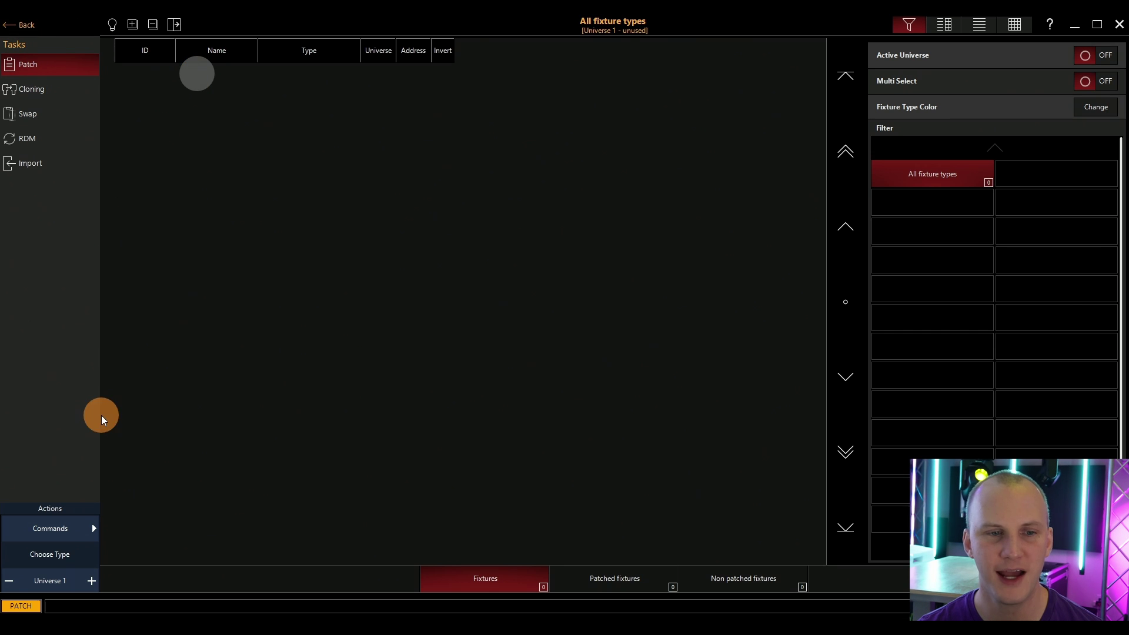
click(32, 165)
click(40, 480)
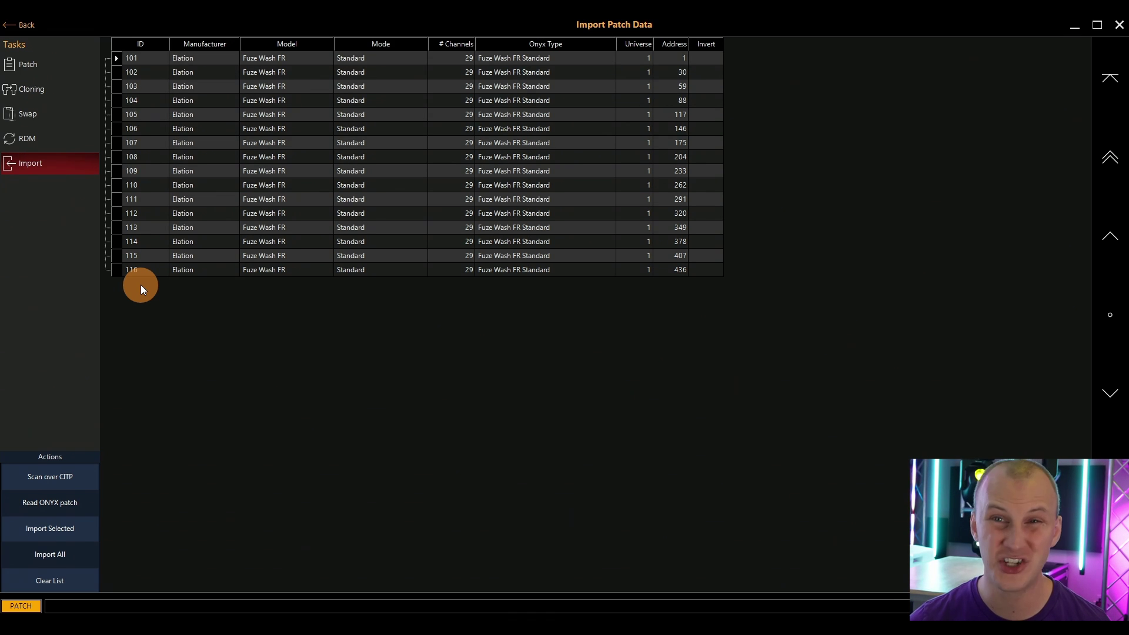
Import all 16 Fuze Wash FR fixtures, verify them in the Patch list, and minimize ONYX.
click(54, 547)
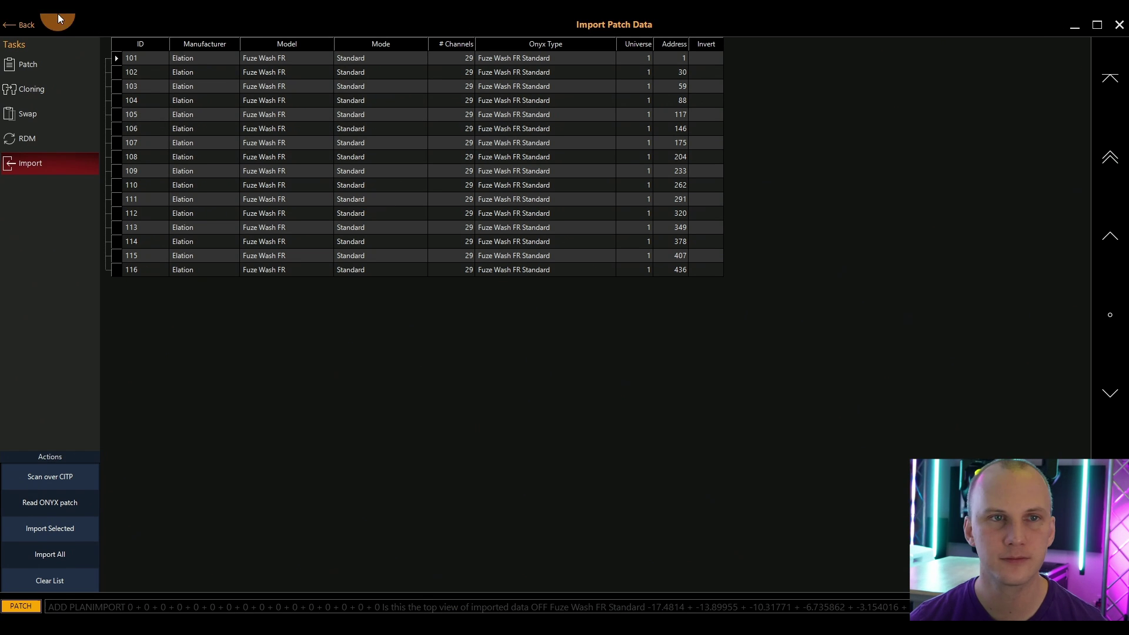
click(54, 65)
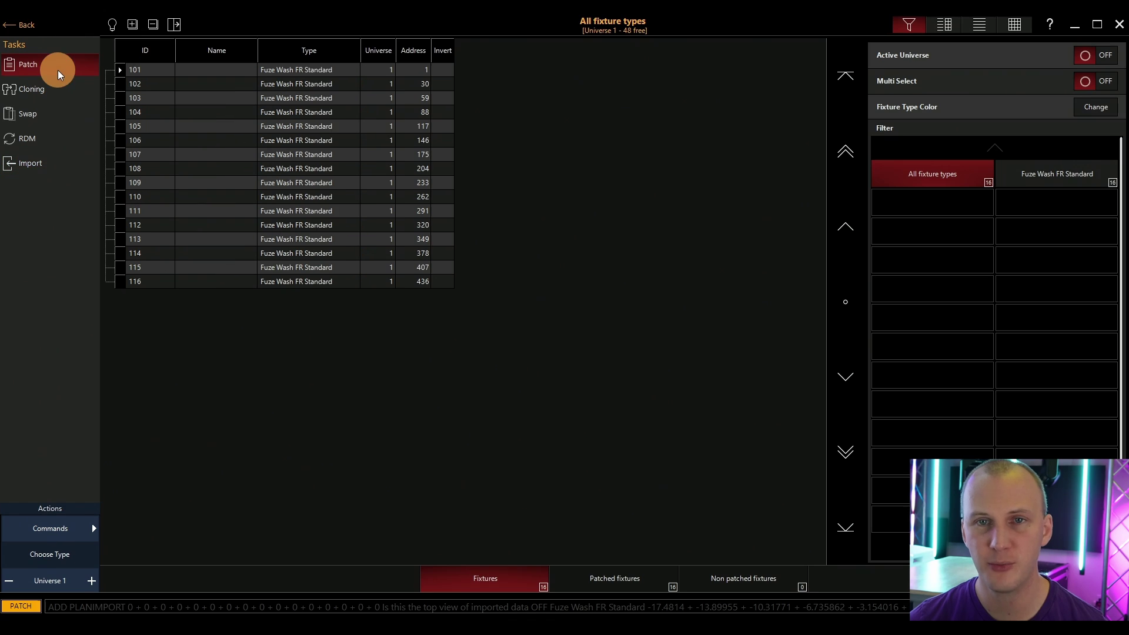
click(25, 26)
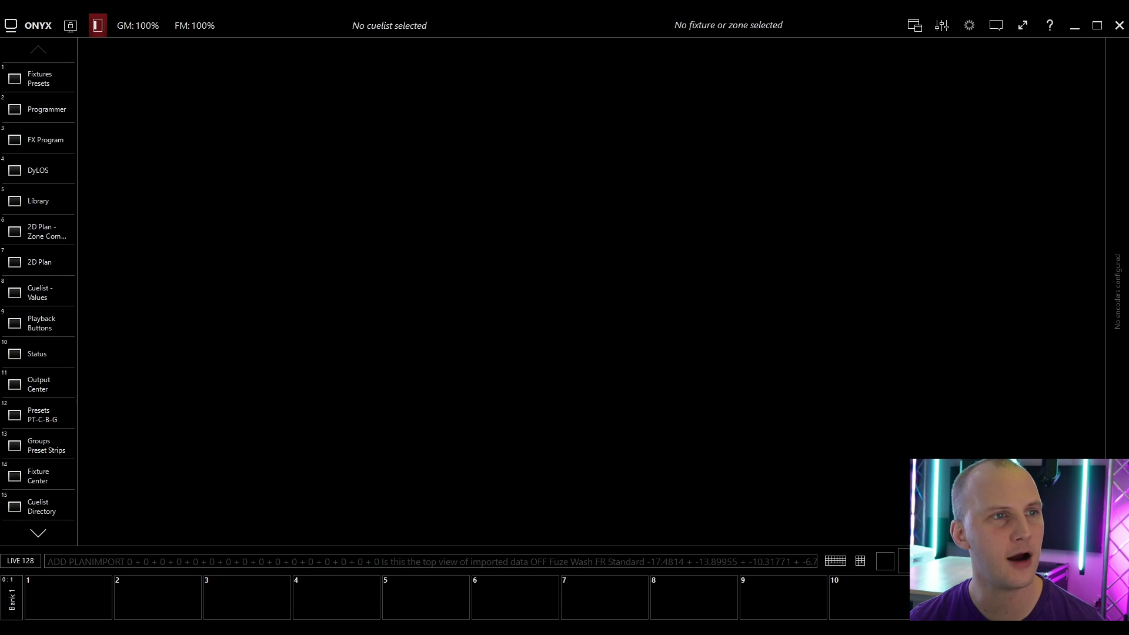
click(1075, 25)
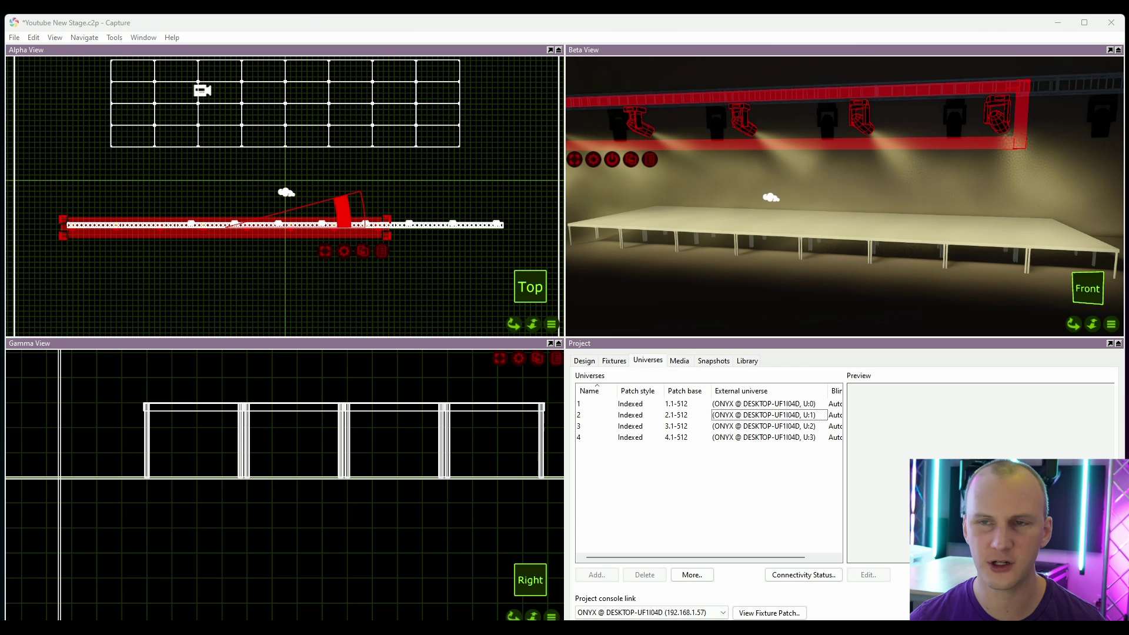
Lower the ambient light from 80.4% to 25.7% in the Fuze Wash FR fixture settings.
click(1110, 327)
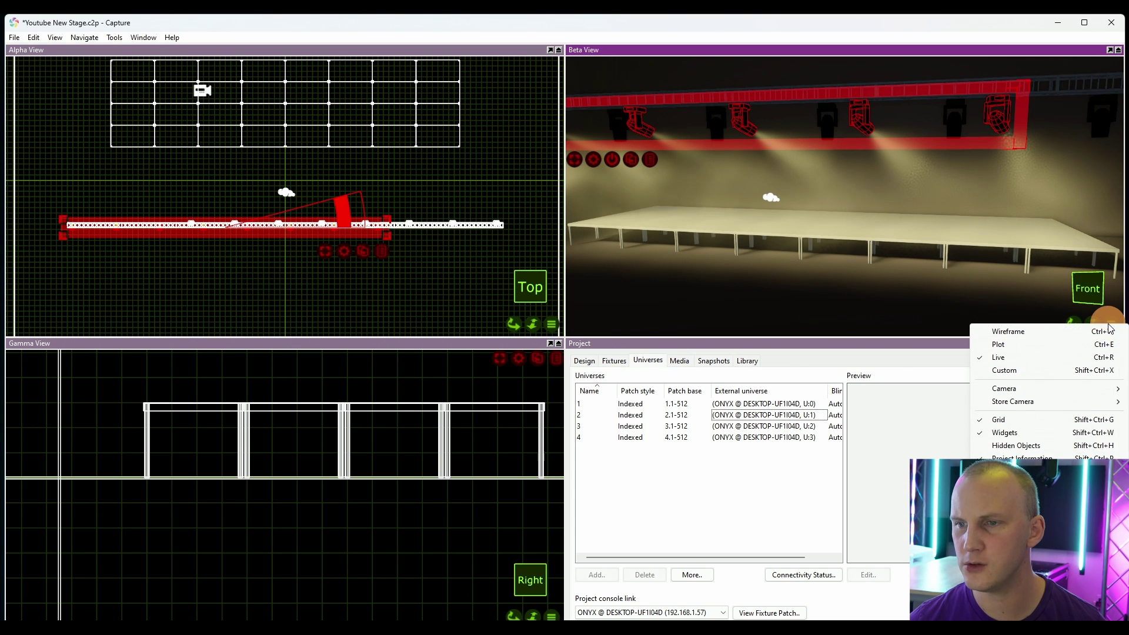
click(1103, 324)
drag(1102, 323, 704, 281)
scroll(705, 282, up, 5)
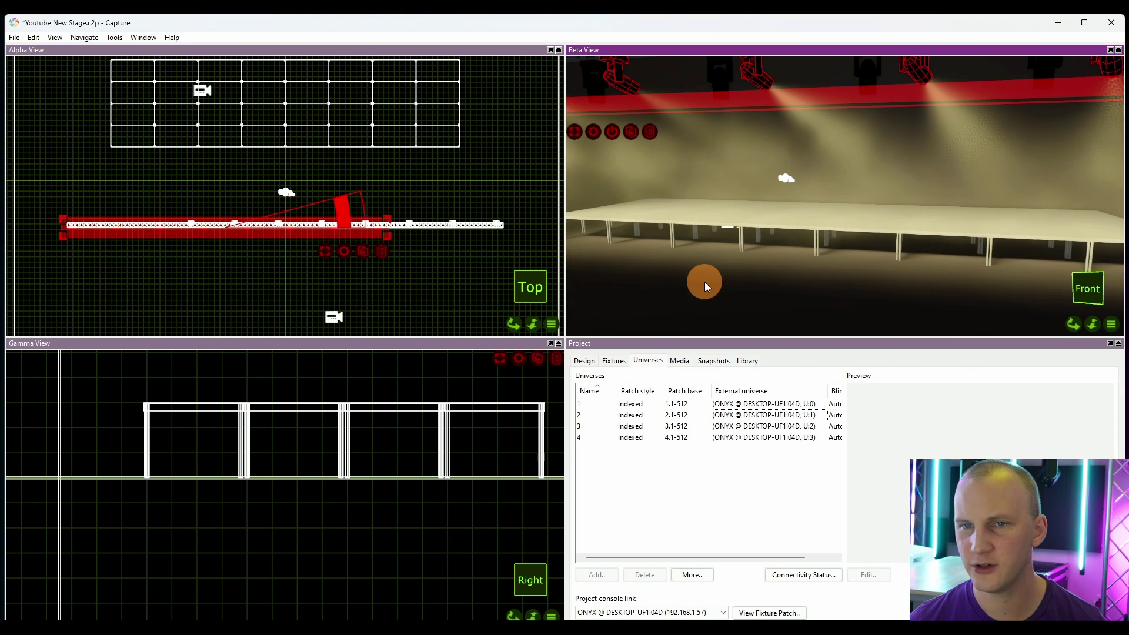
click(612, 132)
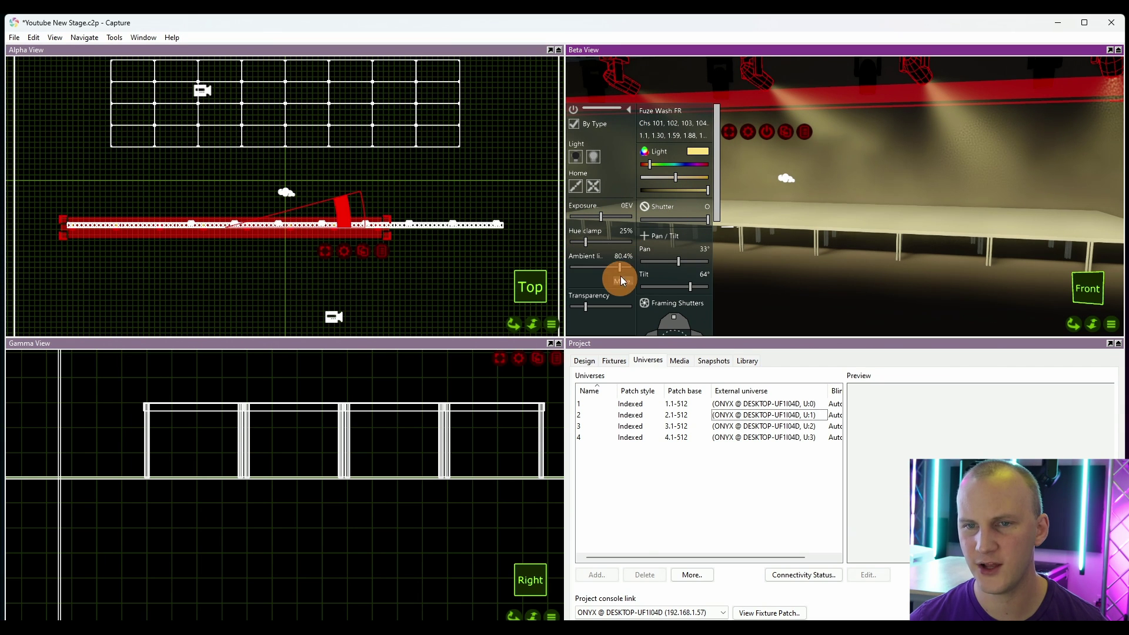
drag(619, 267, 586, 267)
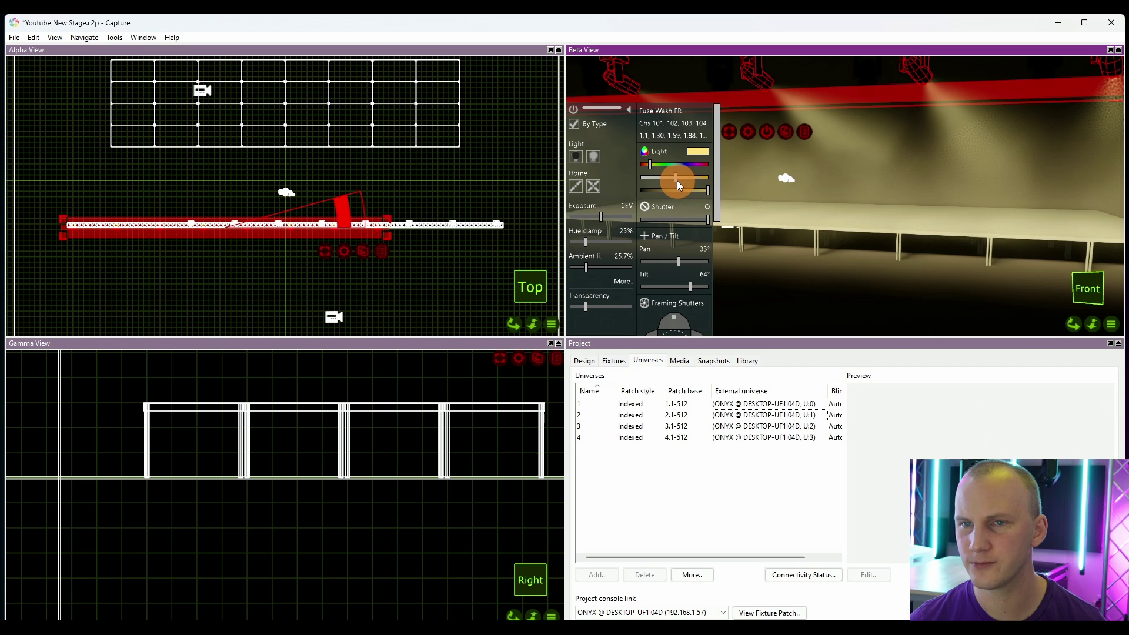
Shift the wash colour toward white and raise the bottom framing shutter to cut the beams.
drag(676, 177, 657, 177)
click(704, 284)
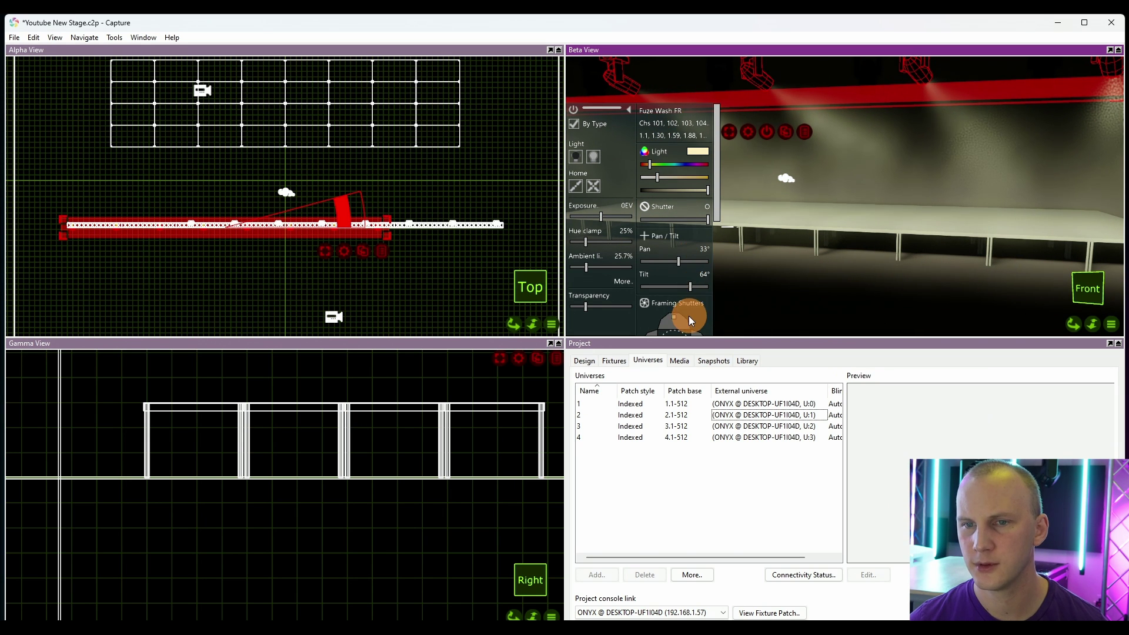
scroll(689, 316, down, 3)
click(671, 290)
drag(672, 290, 671, 276)
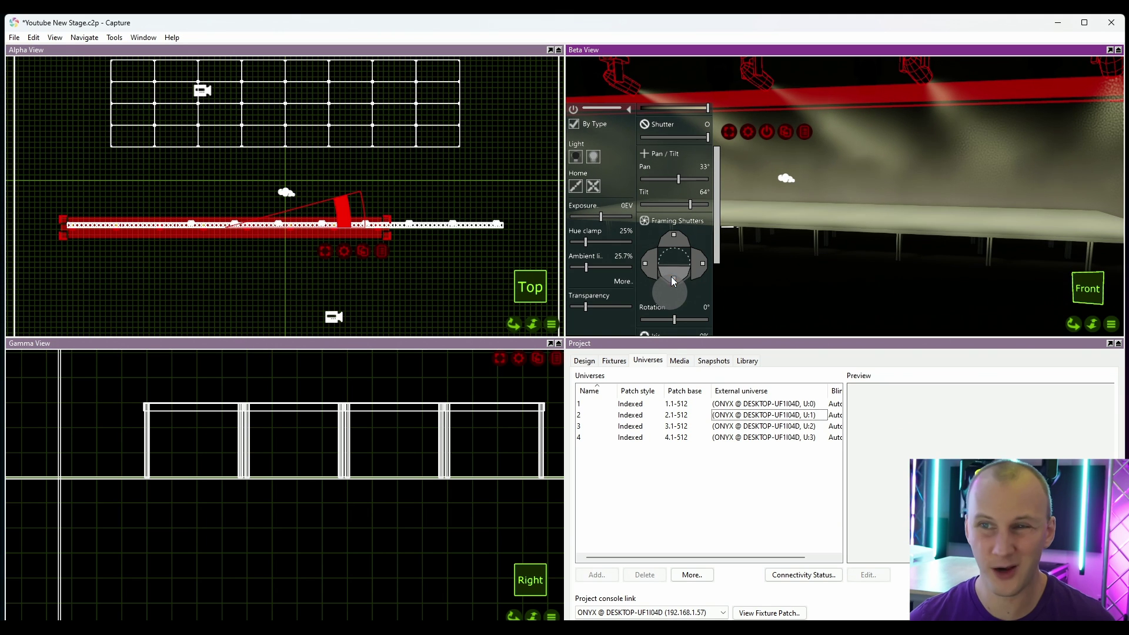
Close the Fuze Wash FR fixture properties panel in the Beta view.
click(574, 110)
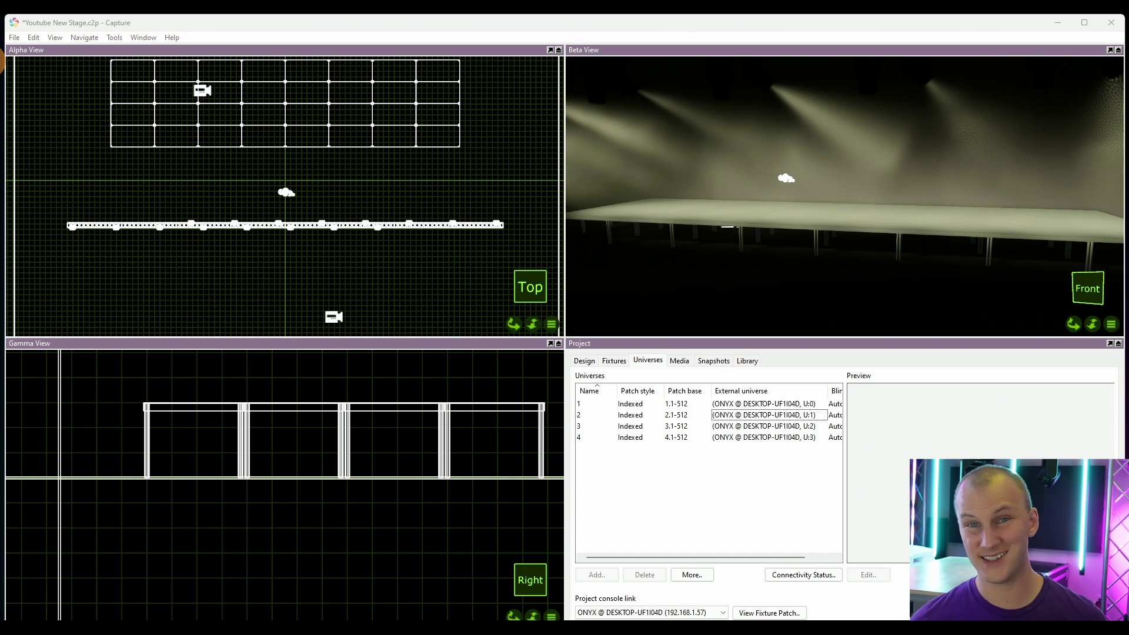
click(732, 415)
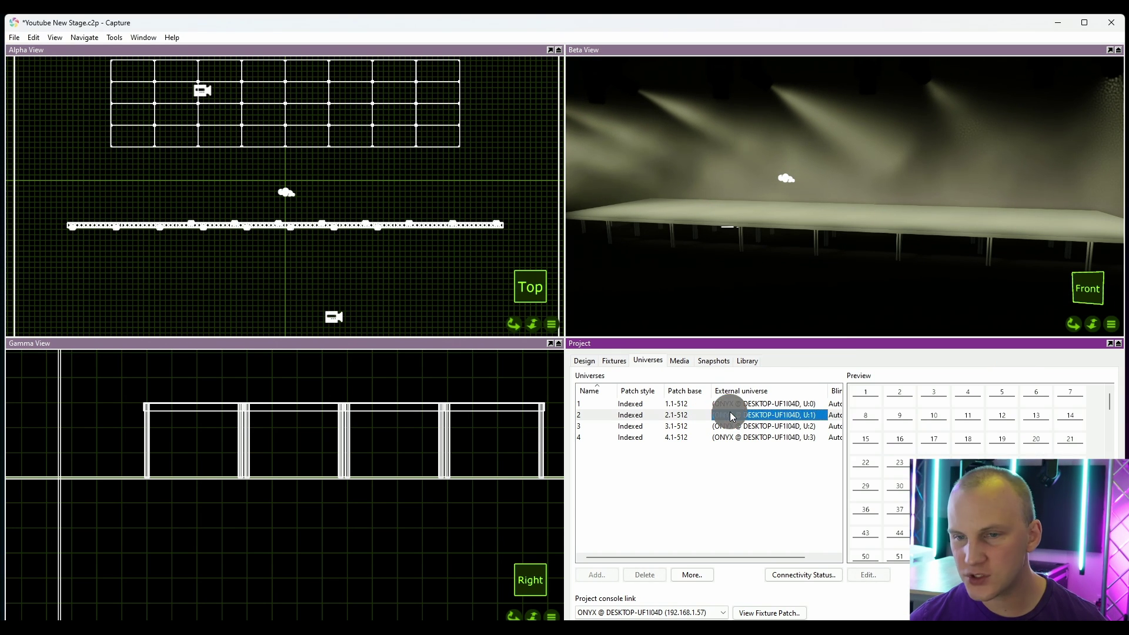
click(732, 416)
scroll(776, 398, down, 5)
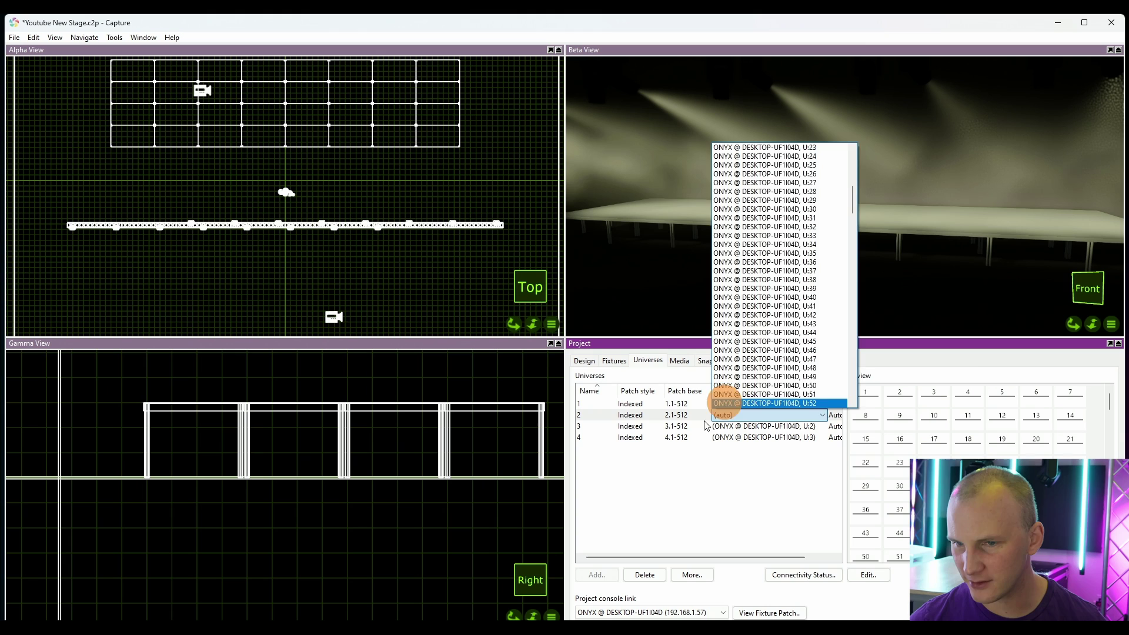
click(765, 403)
click(803, 574)
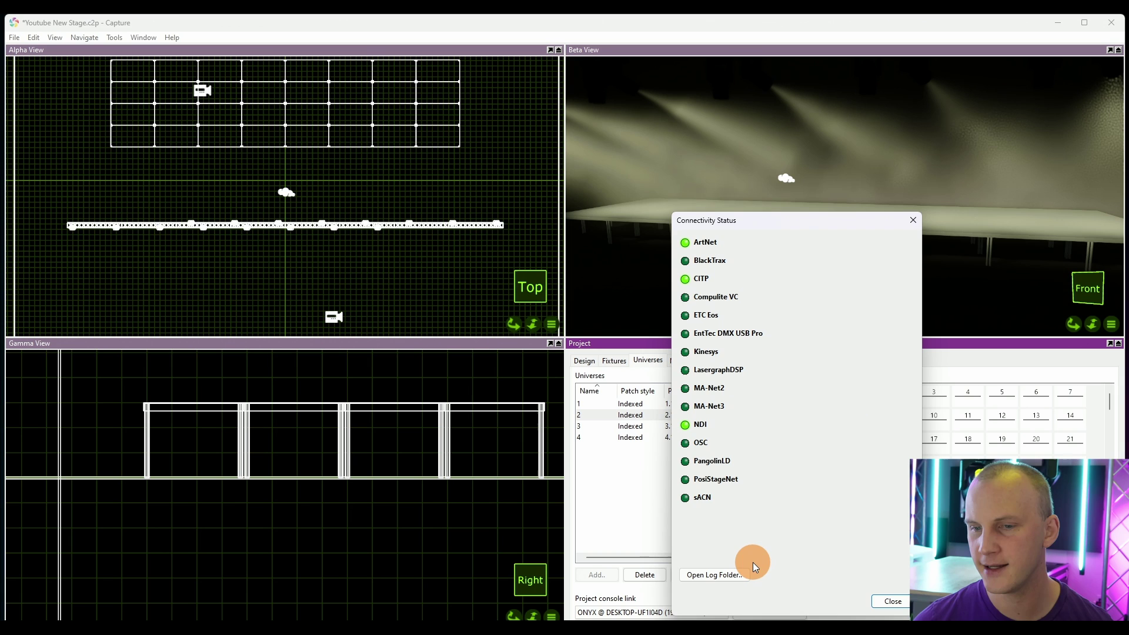
click(895, 603)
click(696, 573)
click(708, 562)
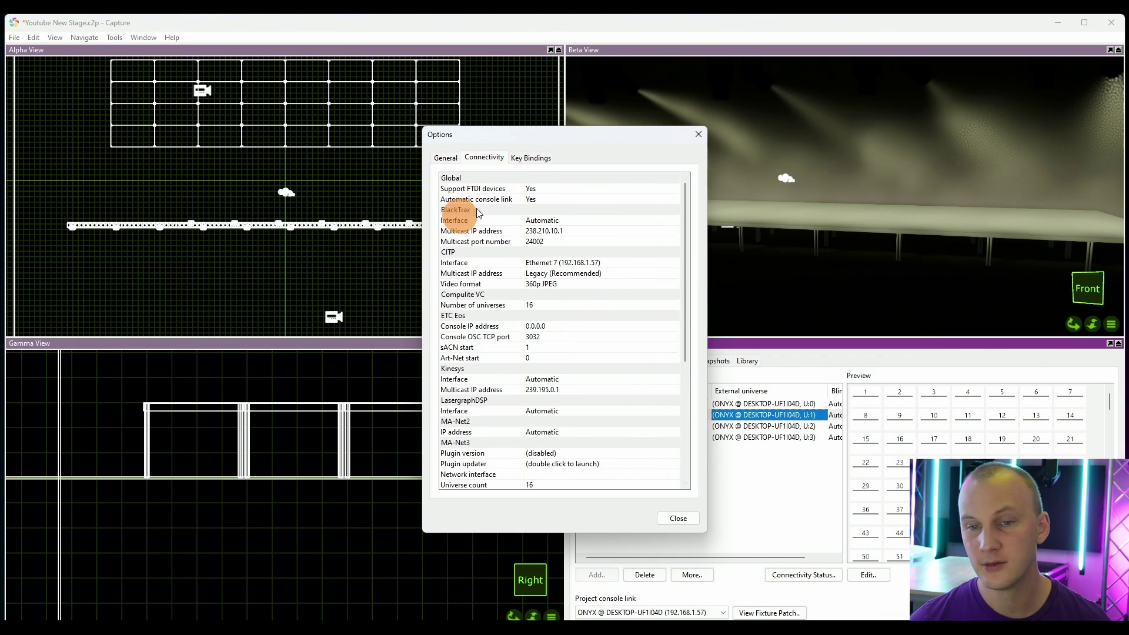
scroll(519, 207, down, 5)
scroll(617, 353, up, 5)
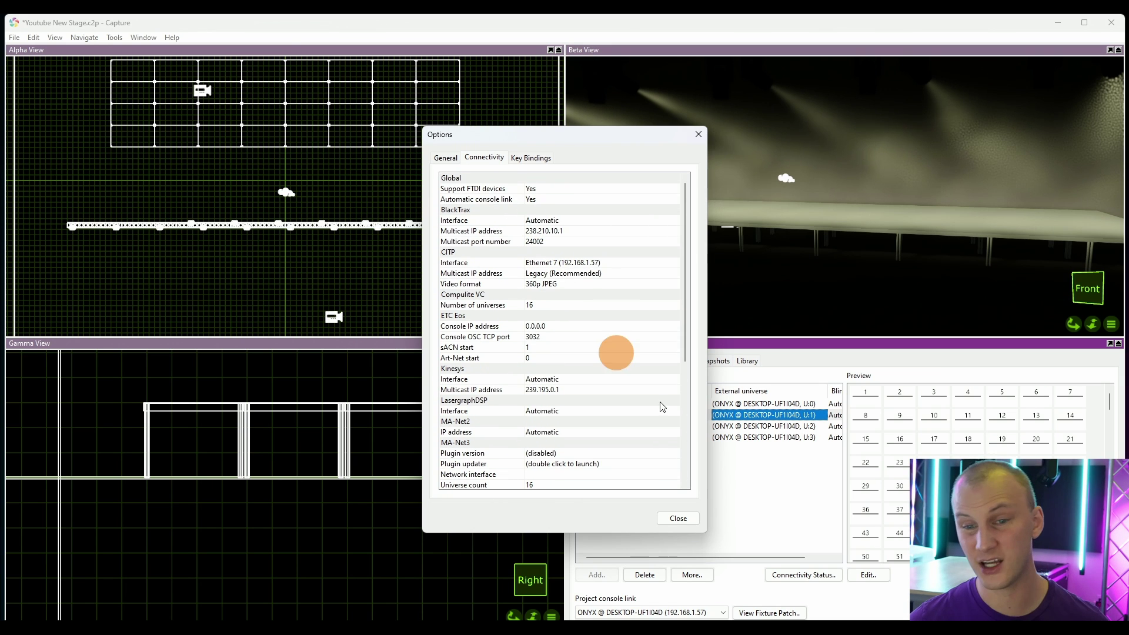
click(689, 524)
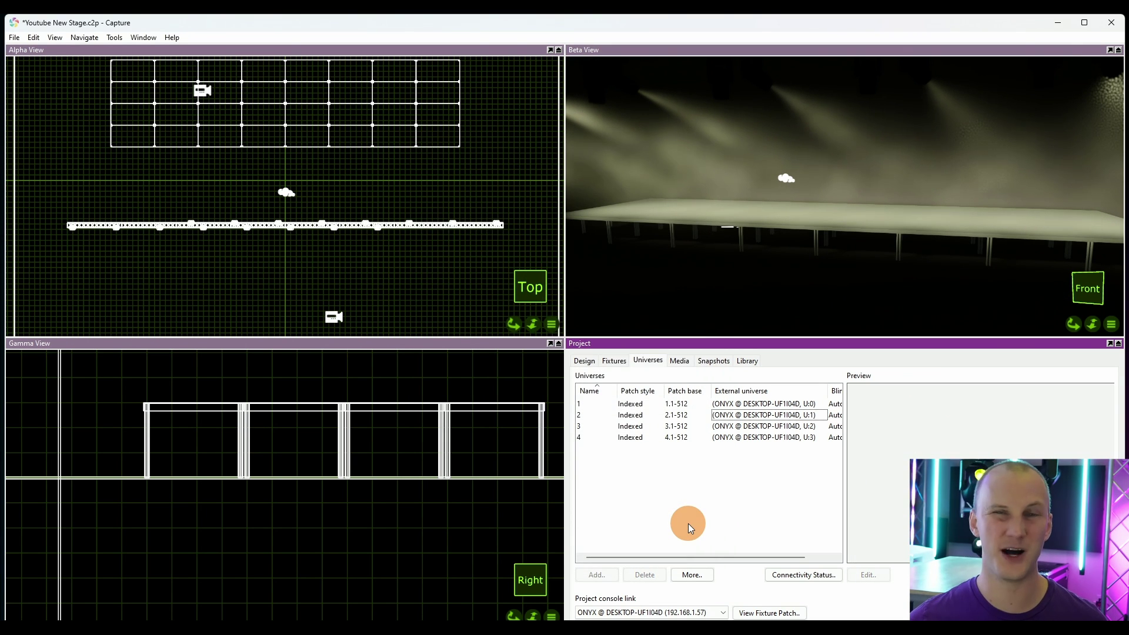